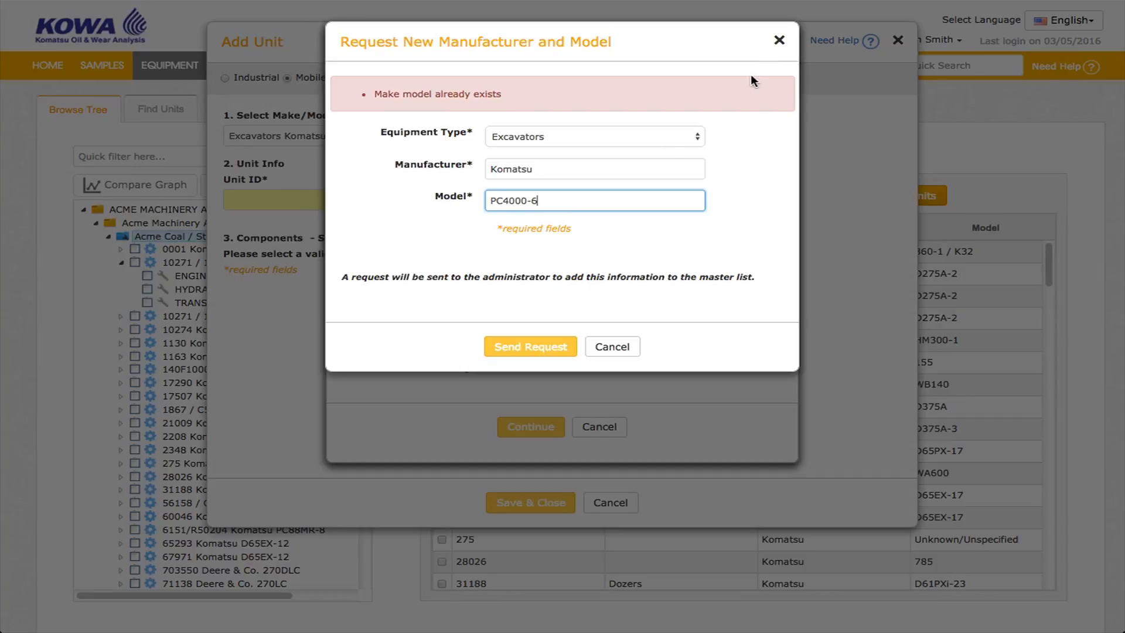
Close the model request and lookup dialogs, then enter Unit ID A250250 and serial number 1500.
click(778, 41)
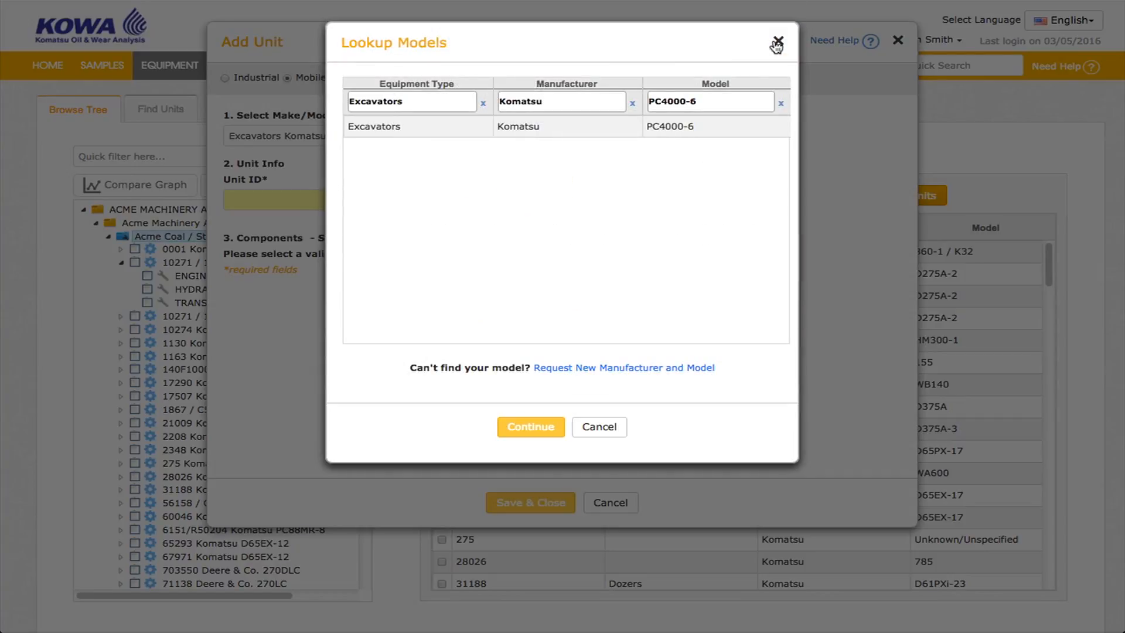
click(777, 42)
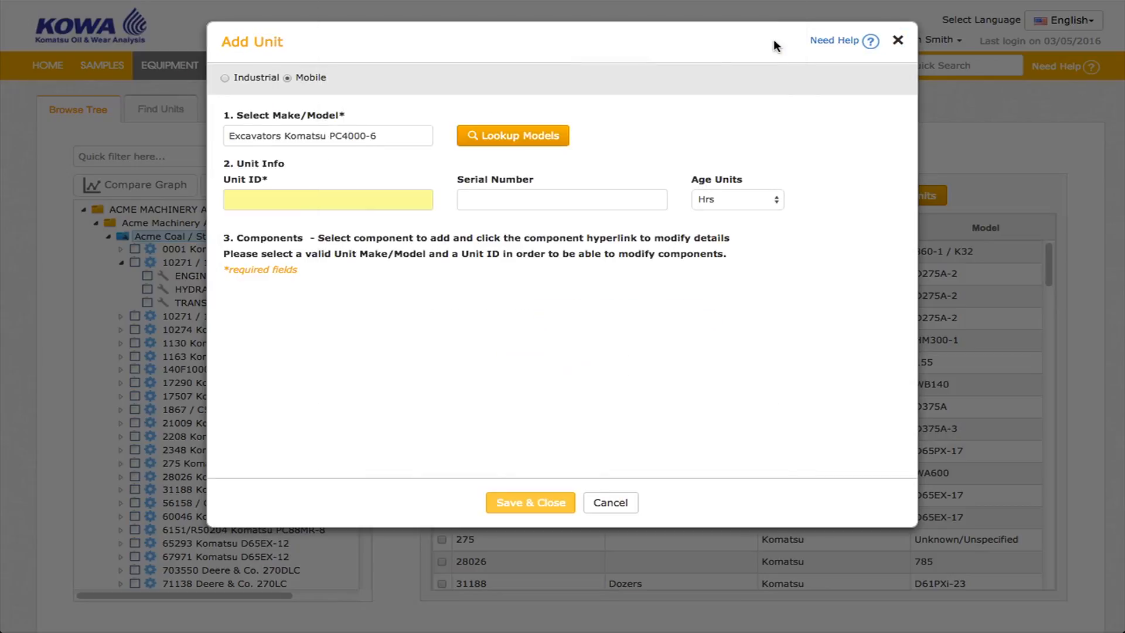
click(339, 198)
text(A)
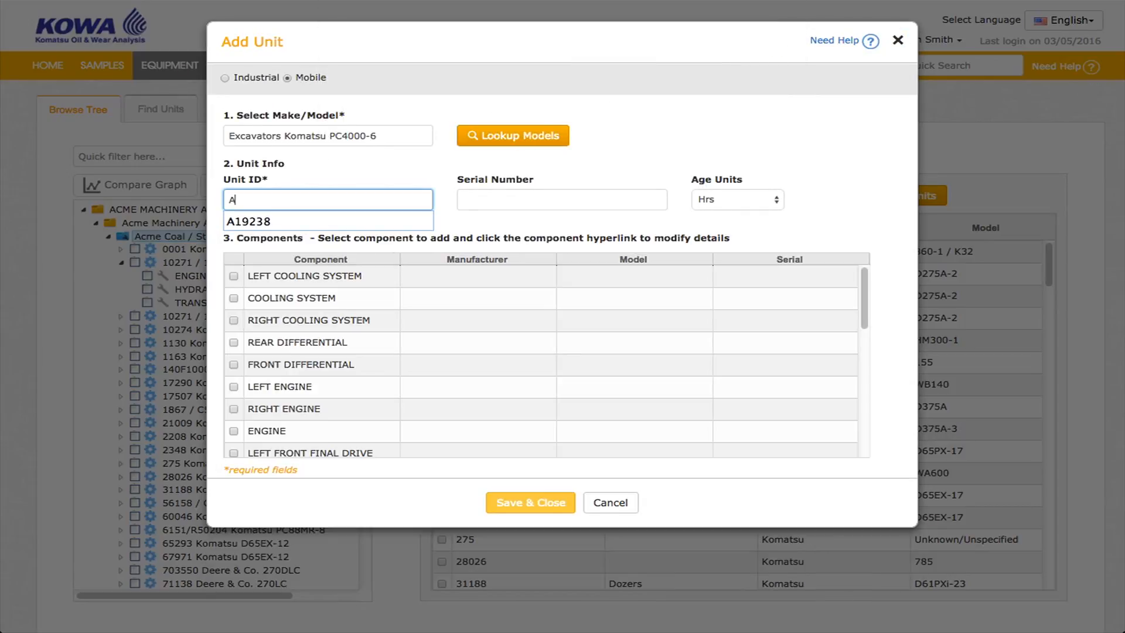
text(250250)
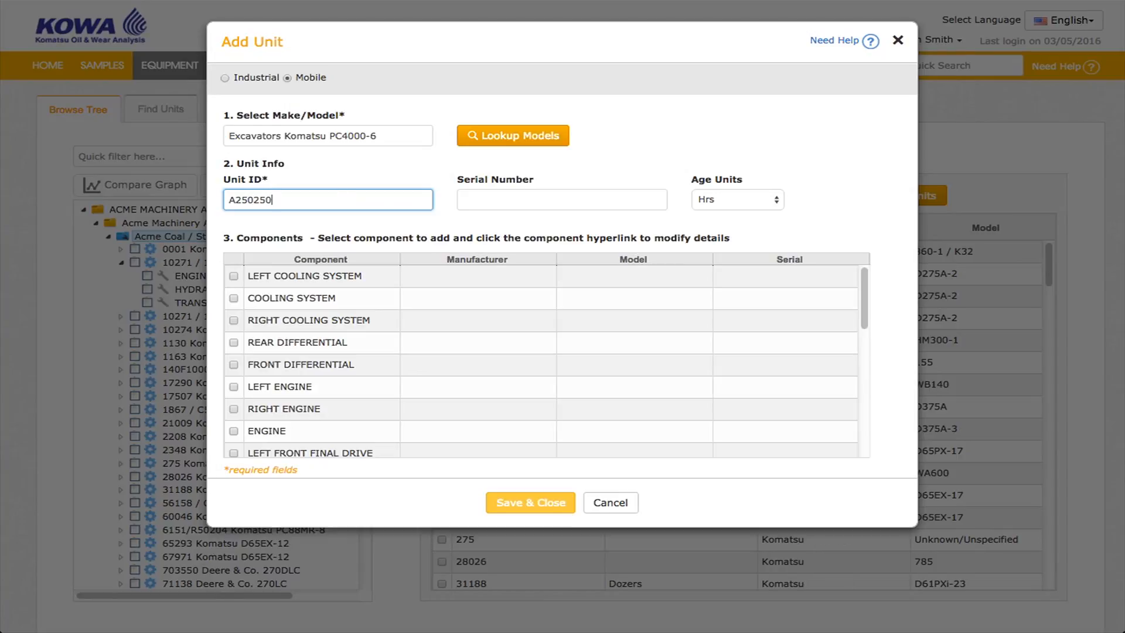
click(512, 194)
text(1500)
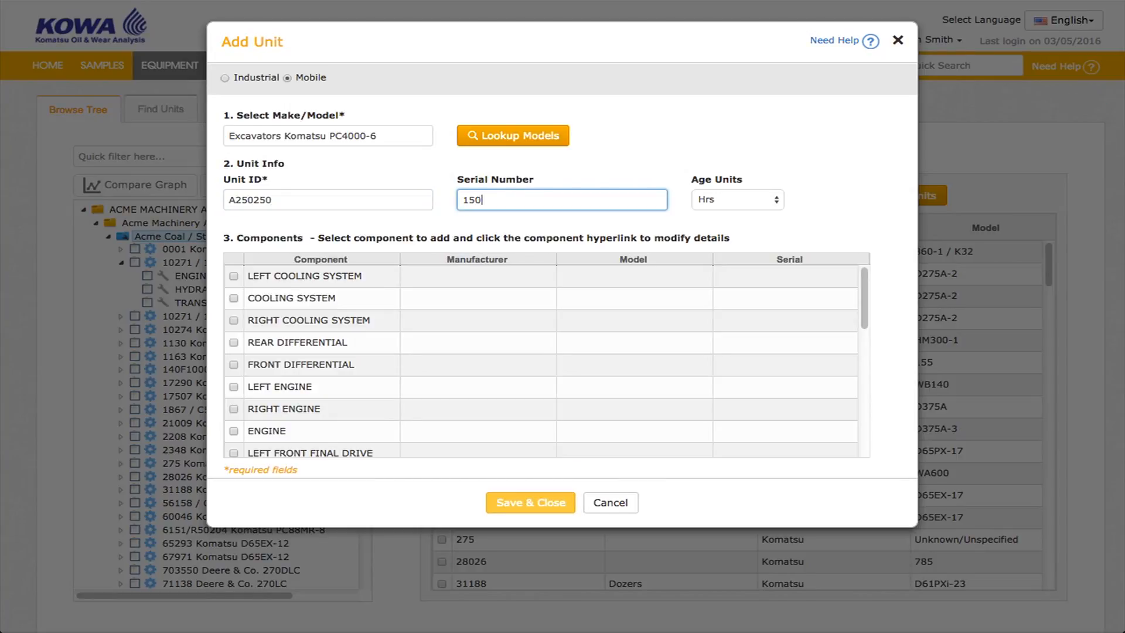
Select the left cooling system, cooling system, right cooling system, rear differential and engine components.
click(233, 277)
click(233, 298)
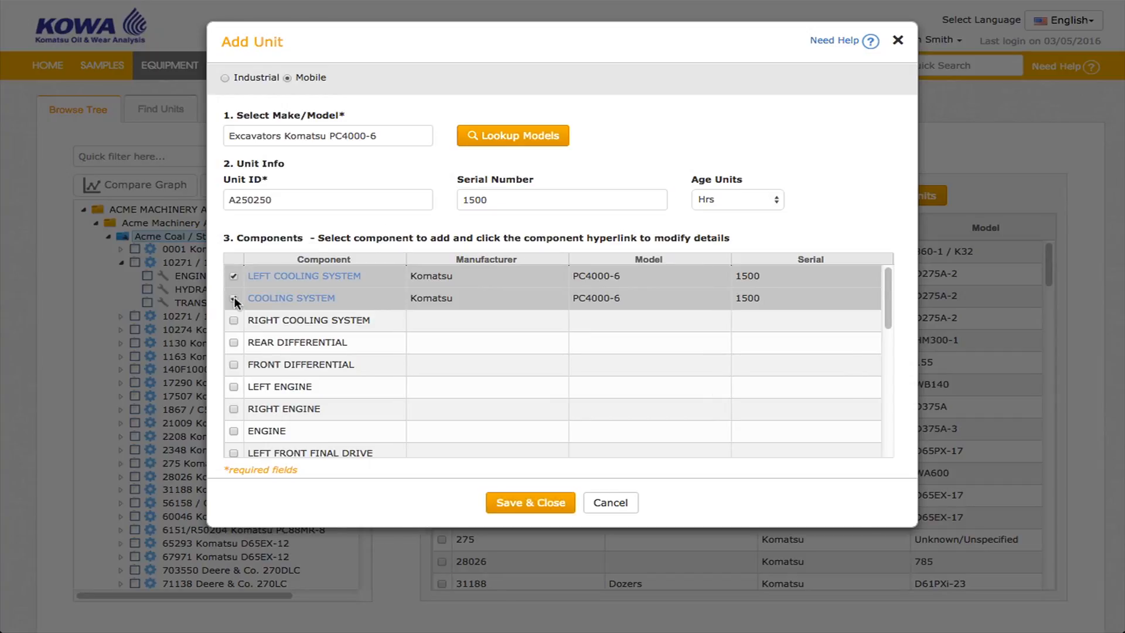
click(233, 321)
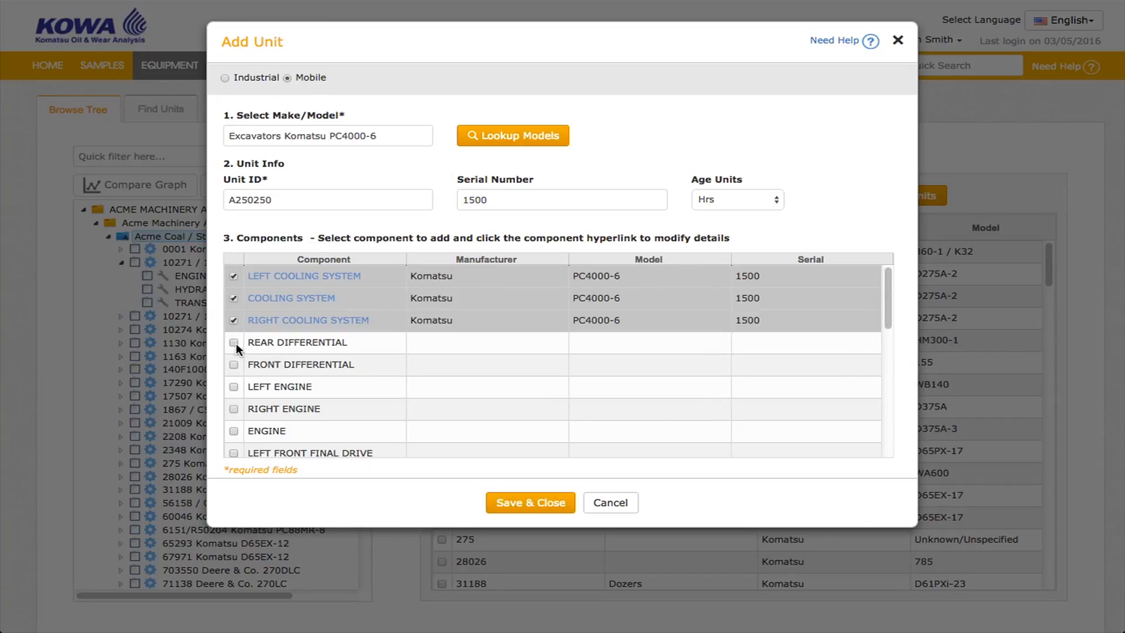
click(235, 342)
click(233, 430)
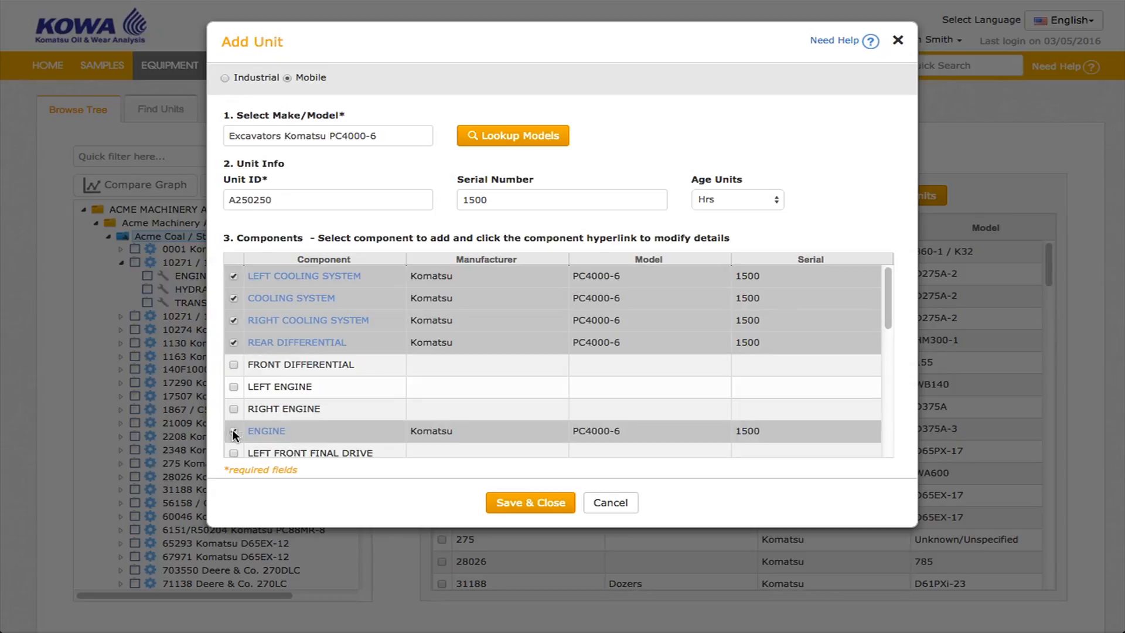
Open the engine component, set its cooling system type to -, finish it, and save and close the unit.
click(265, 431)
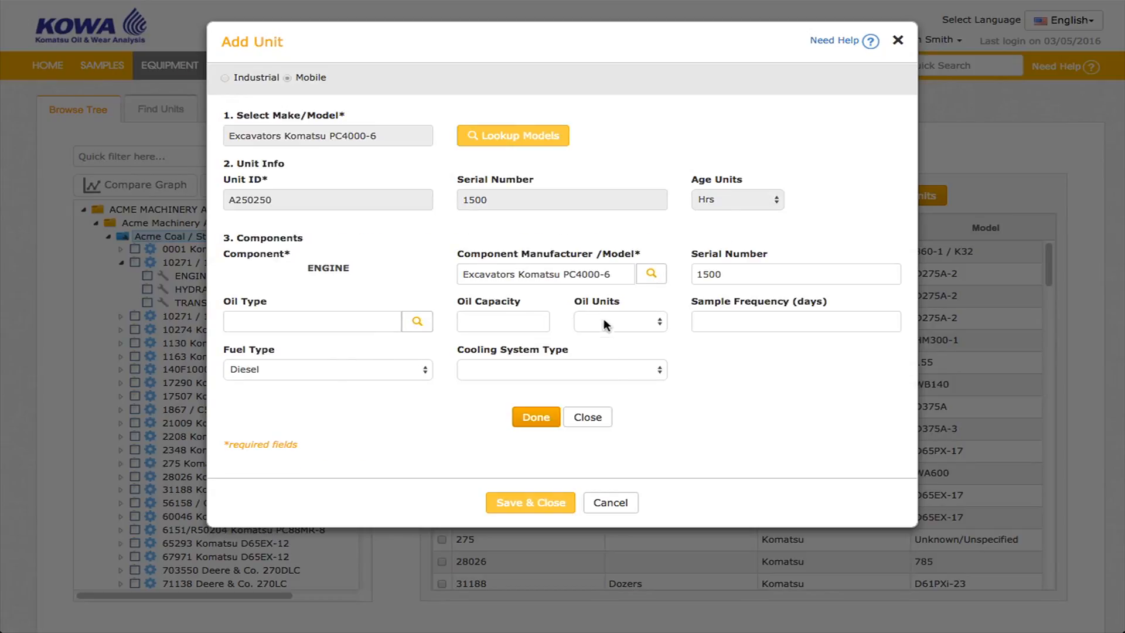
click(626, 370)
click(614, 380)
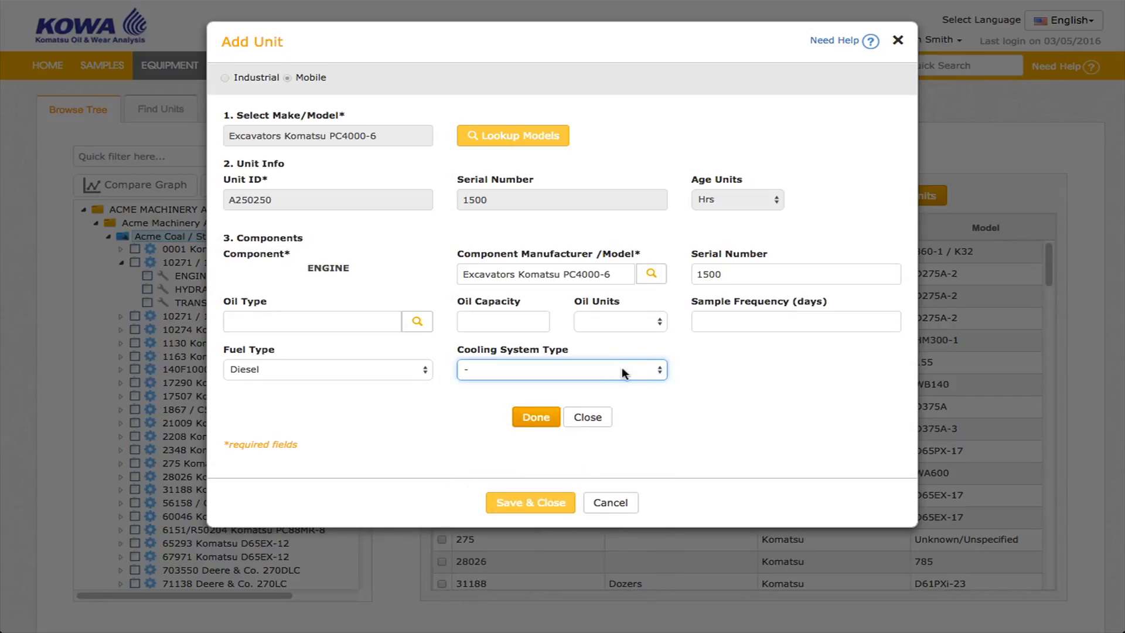
click(521, 423)
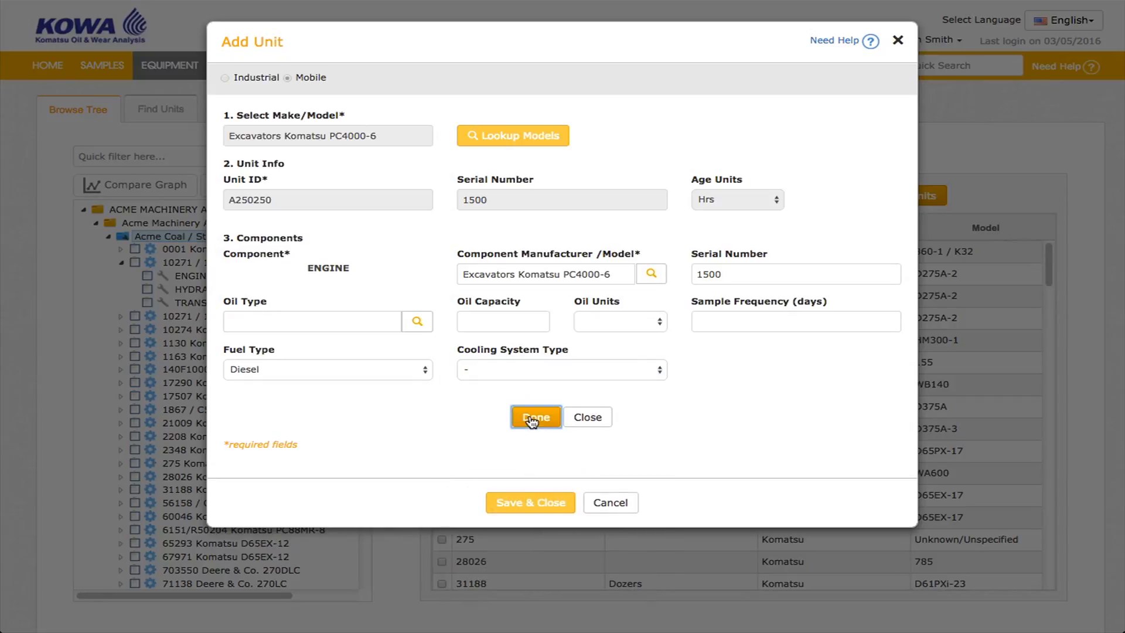
click(526, 495)
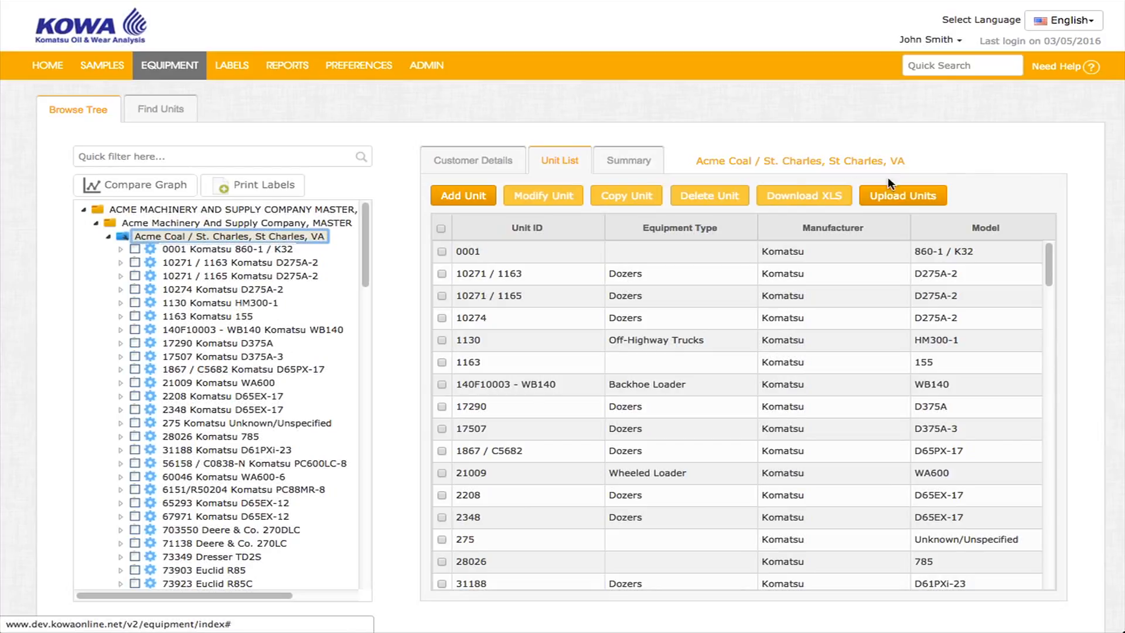
Start adding another unit and choose Komatsu D 65EX-12 as its make and model.
click(472, 199)
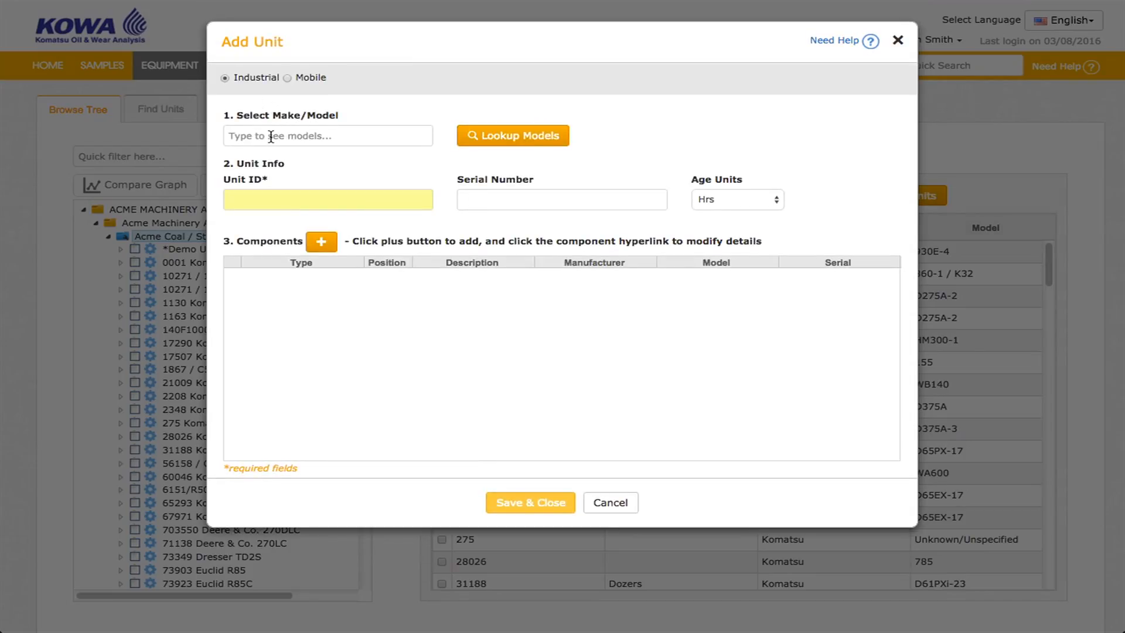
click(271, 136)
text(D65ex)
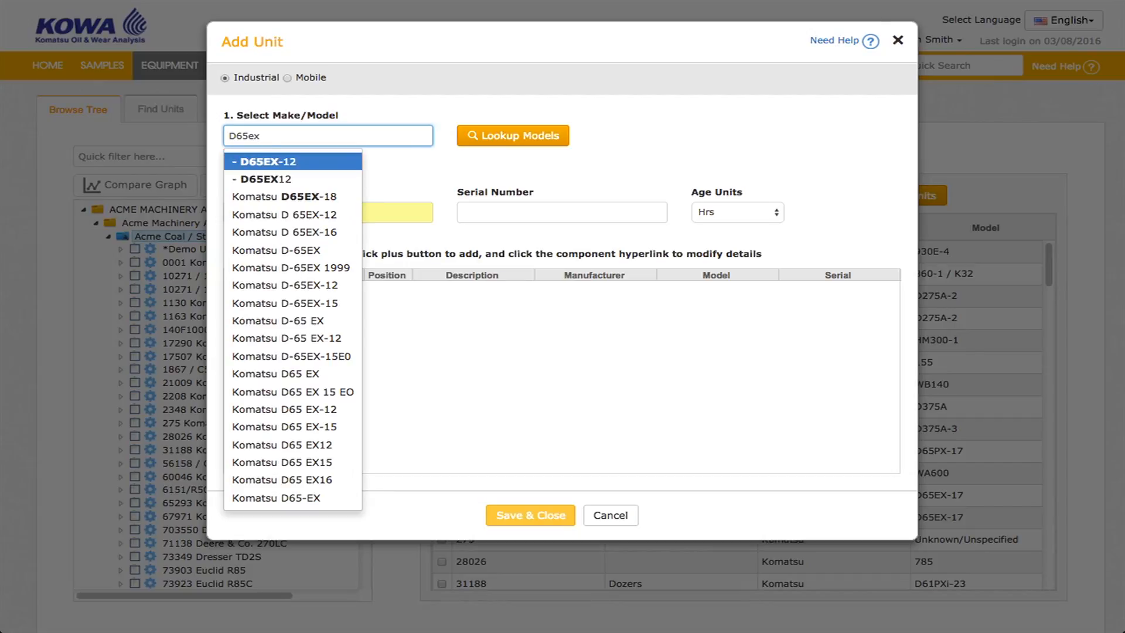
click(316, 214)
Enter Unit ID A74857 and serial number 12500 for the new unit.
click(315, 204)
text(A74857)
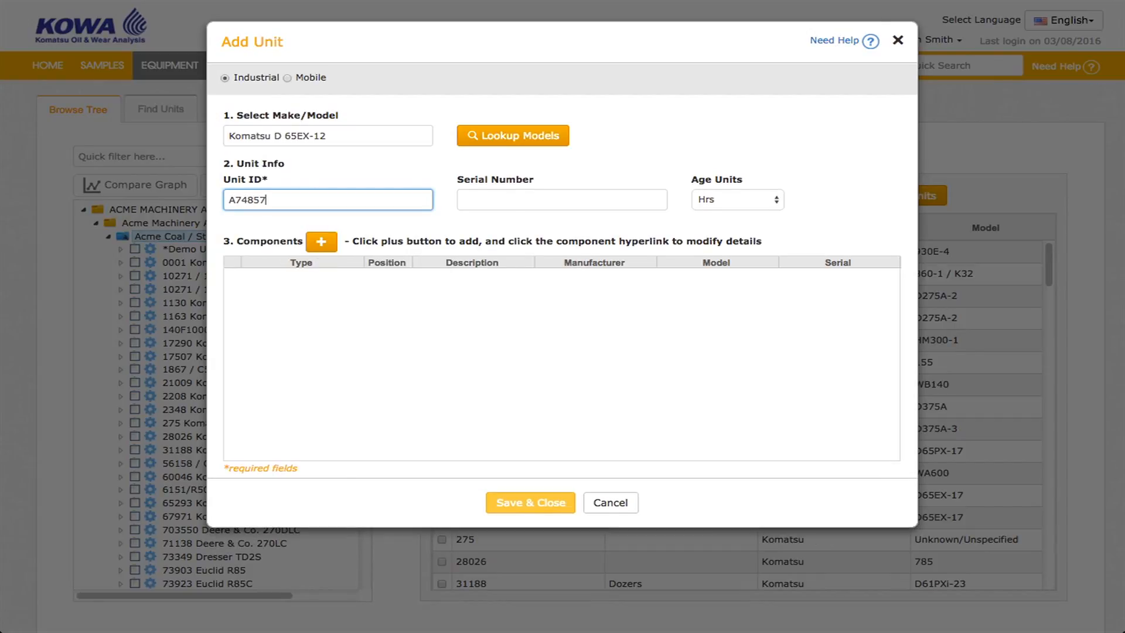
key(Tab)
text(12500)
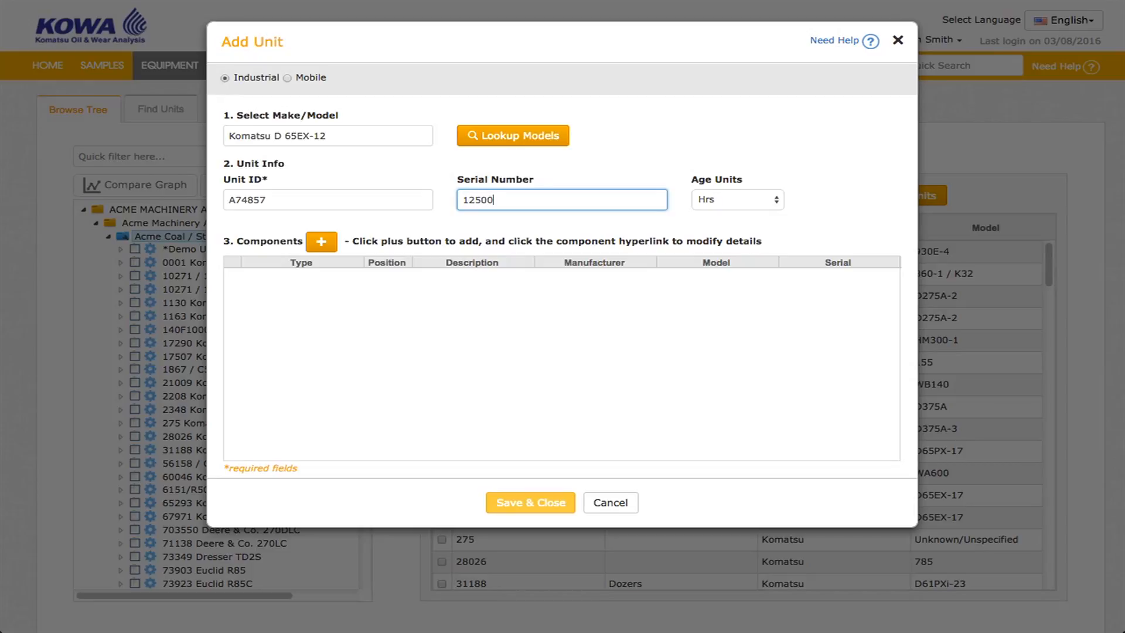
Add a new component to the unit and set its type to ENGINE.
click(322, 242)
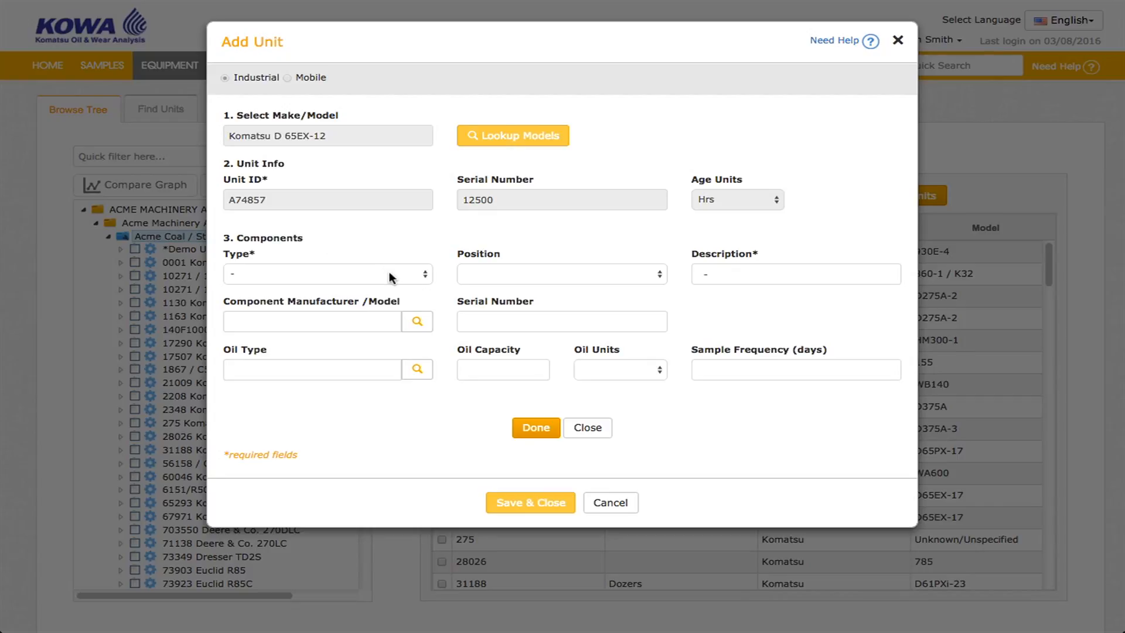
click(392, 279)
text(en)
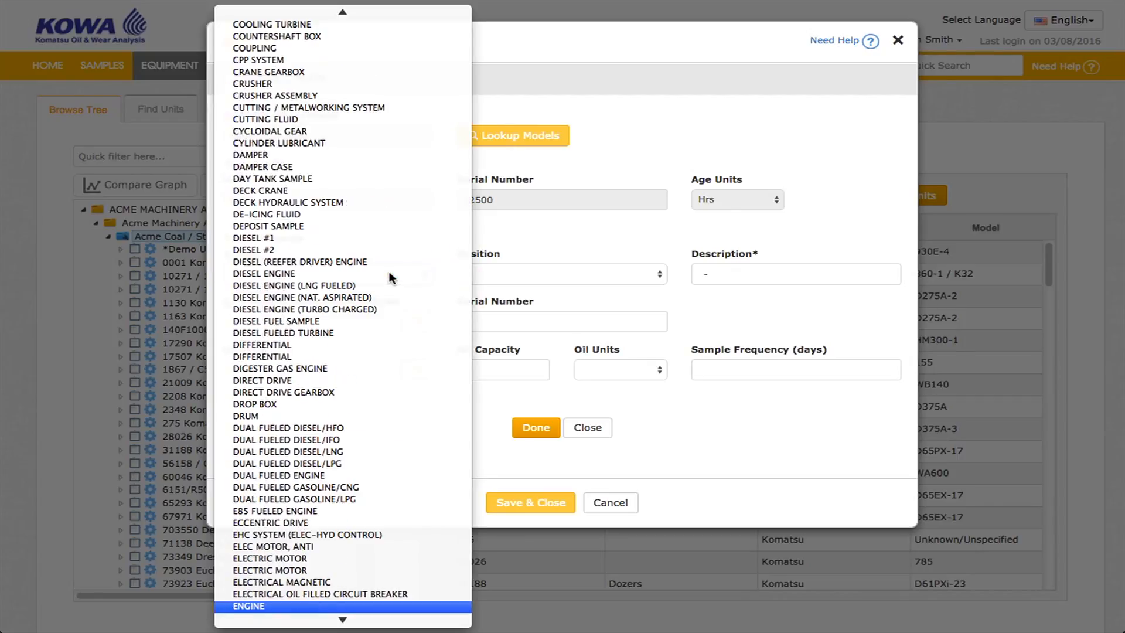
click(305, 606)
Replace the component description with Custom Component Name.
click(778, 271)
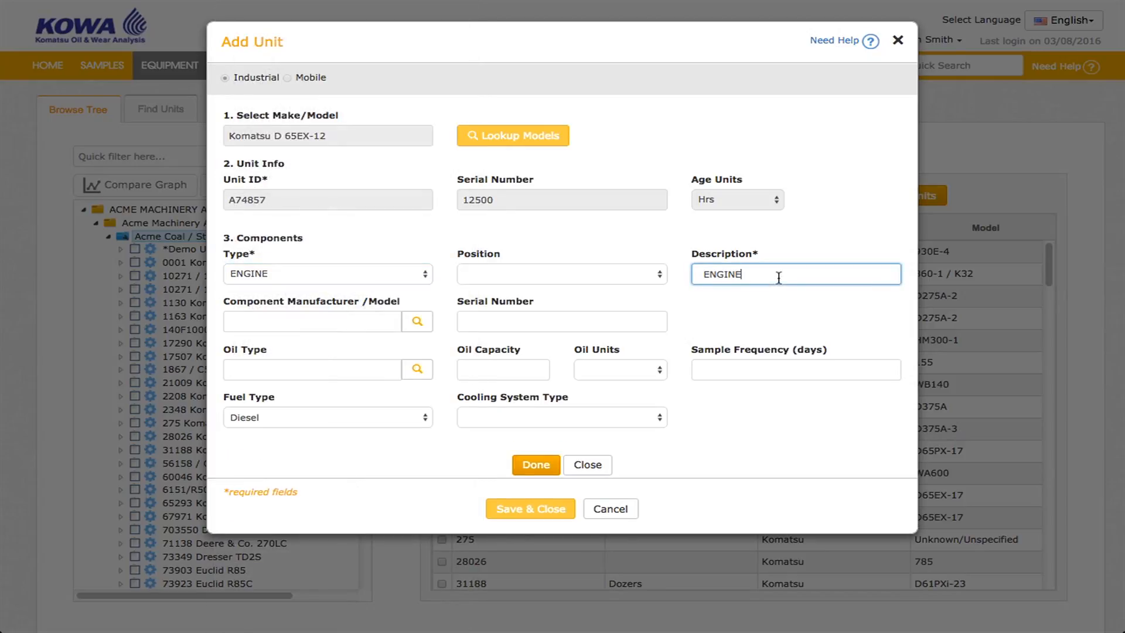
double_click(778, 277)
text(Custom Component Name)
Set the component's position to FRONT, sample frequency to 180 days and cooling system type to -.
click(526, 271)
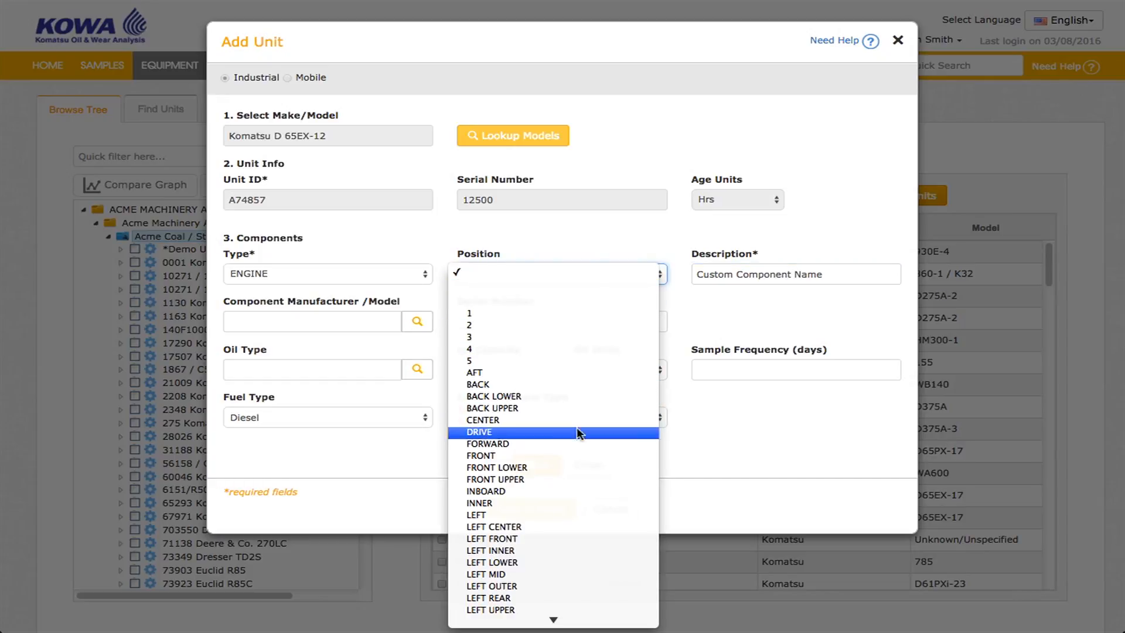
click(572, 454)
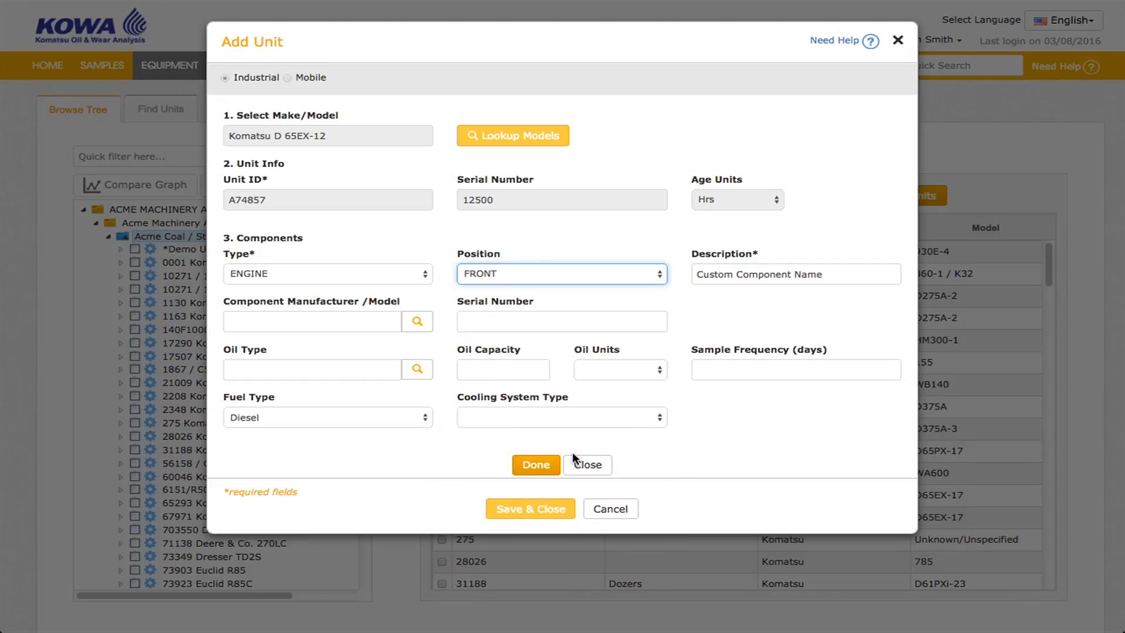
click(703, 369)
text(180)
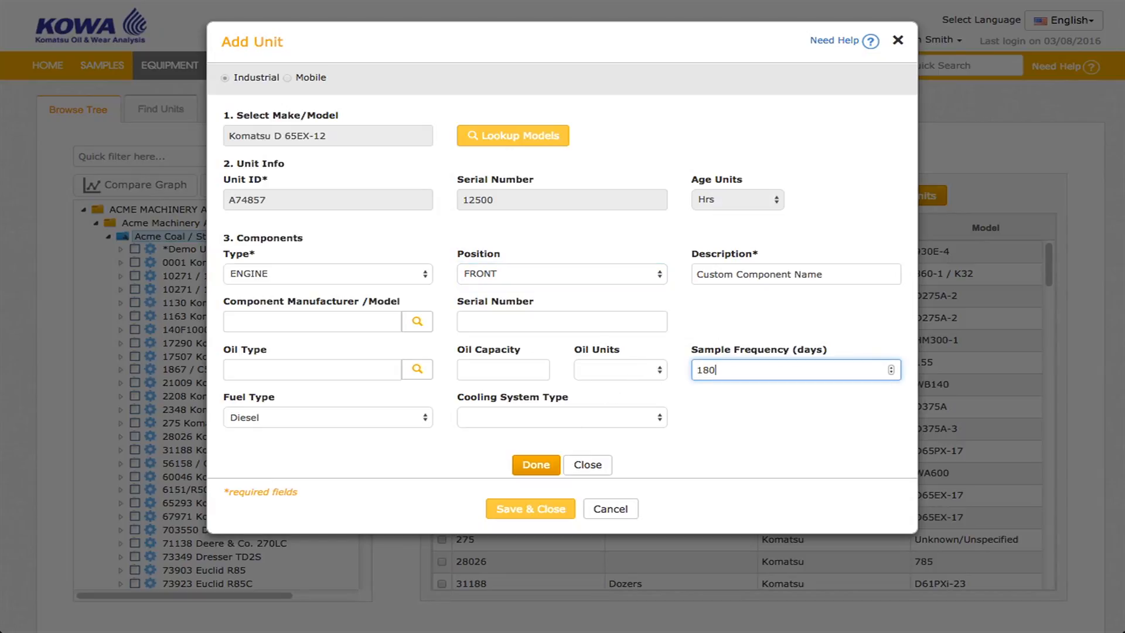
click(650, 419)
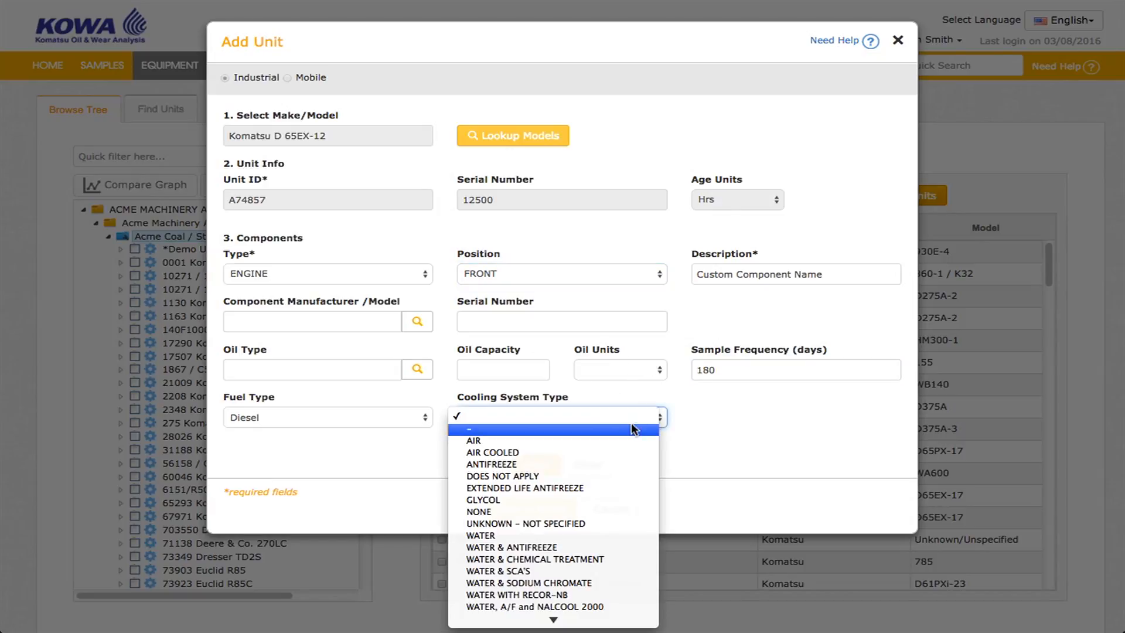
click(630, 431)
Open the oil type lookup and its new oil type request form, then cancel both.
click(418, 369)
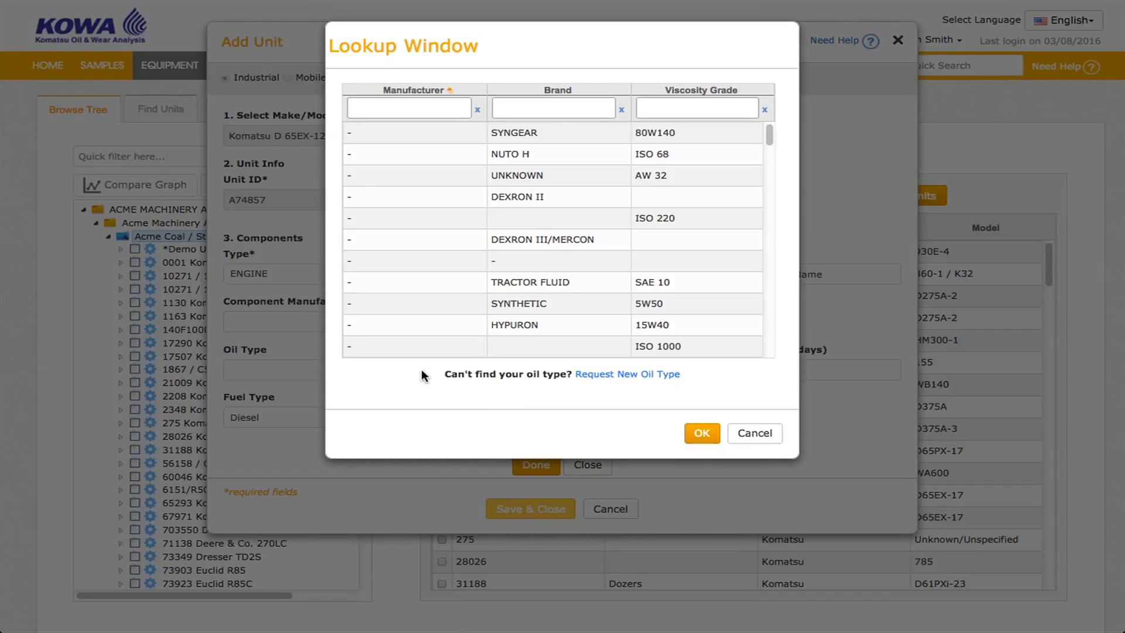
click(657, 378)
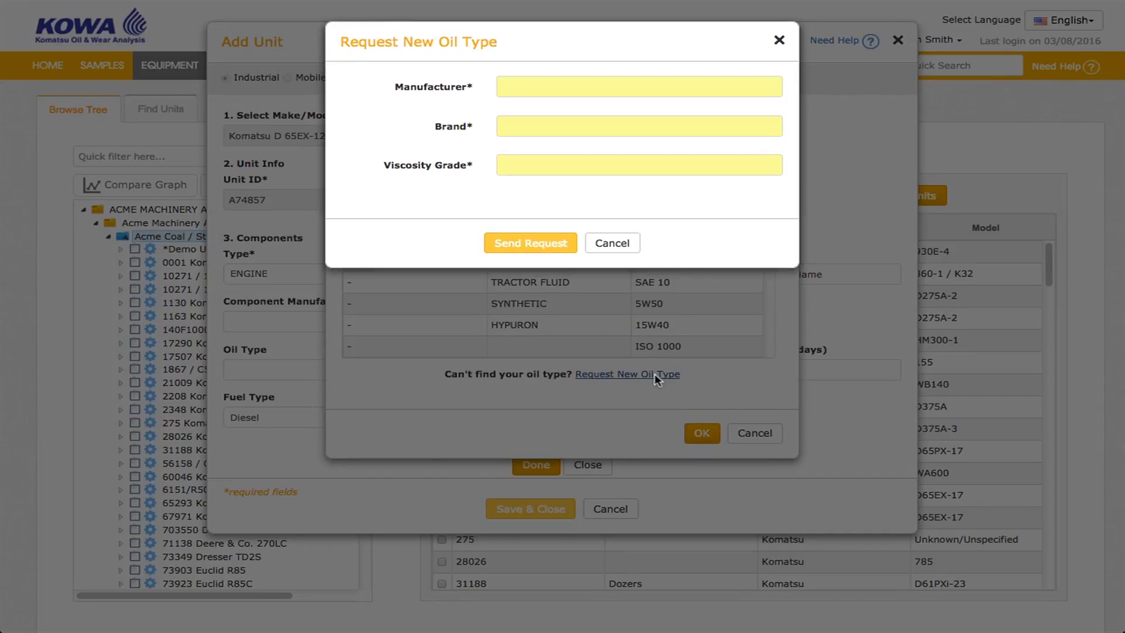
click(779, 40)
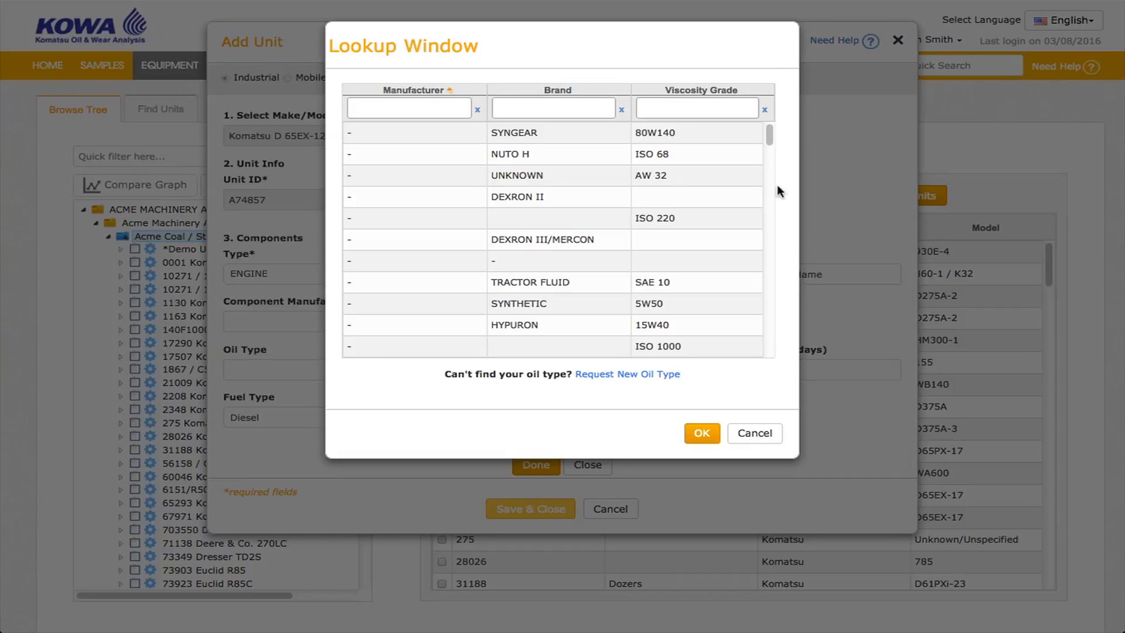
click(761, 438)
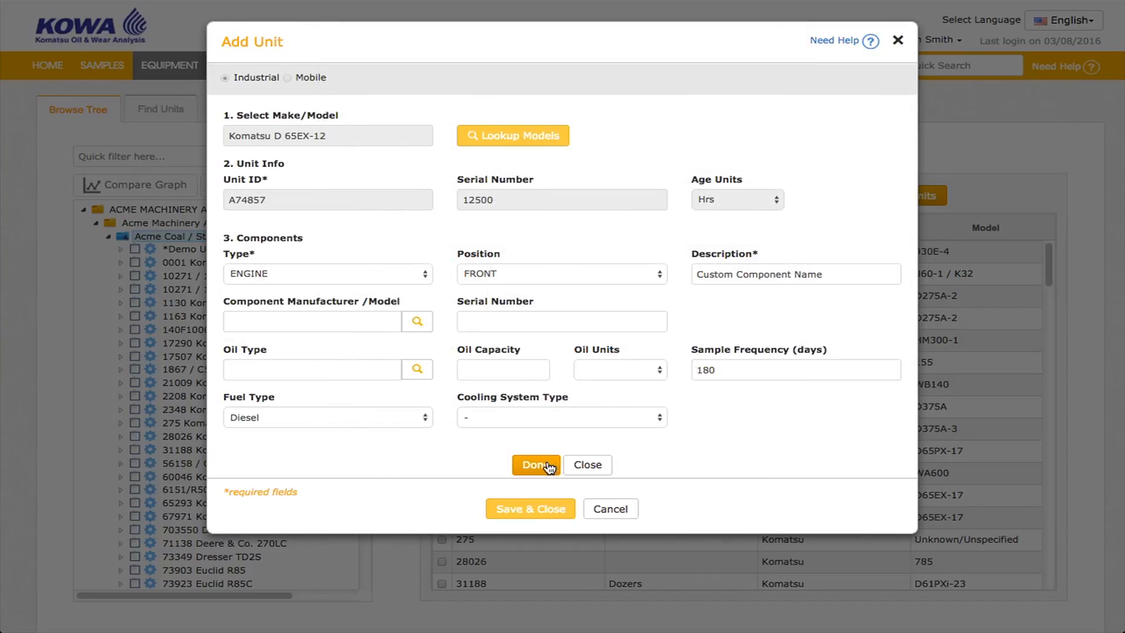
Finish the engine component and save and close the new unit.
click(547, 465)
click(528, 502)
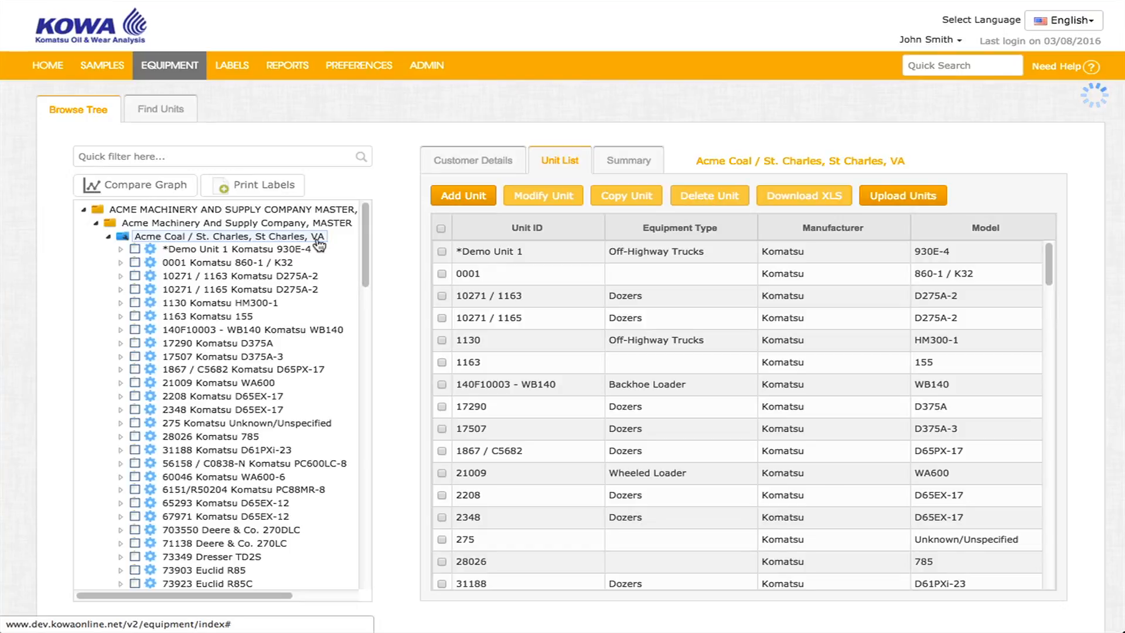
Open unit 0001 for modification and close it without changes.
click(442, 274)
click(545, 197)
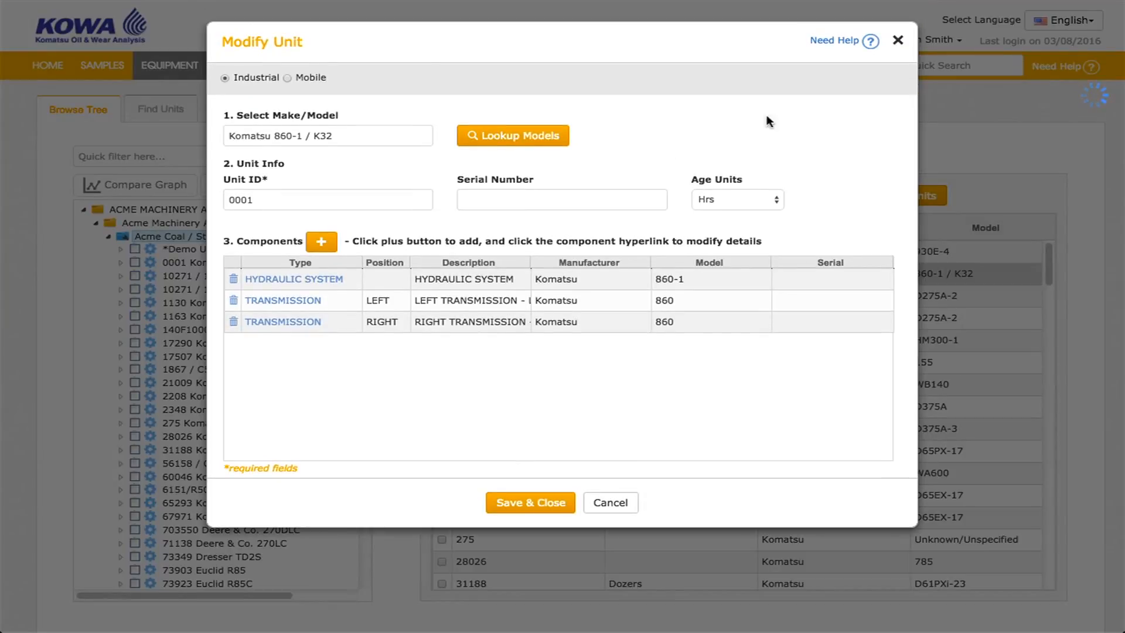
click(898, 40)
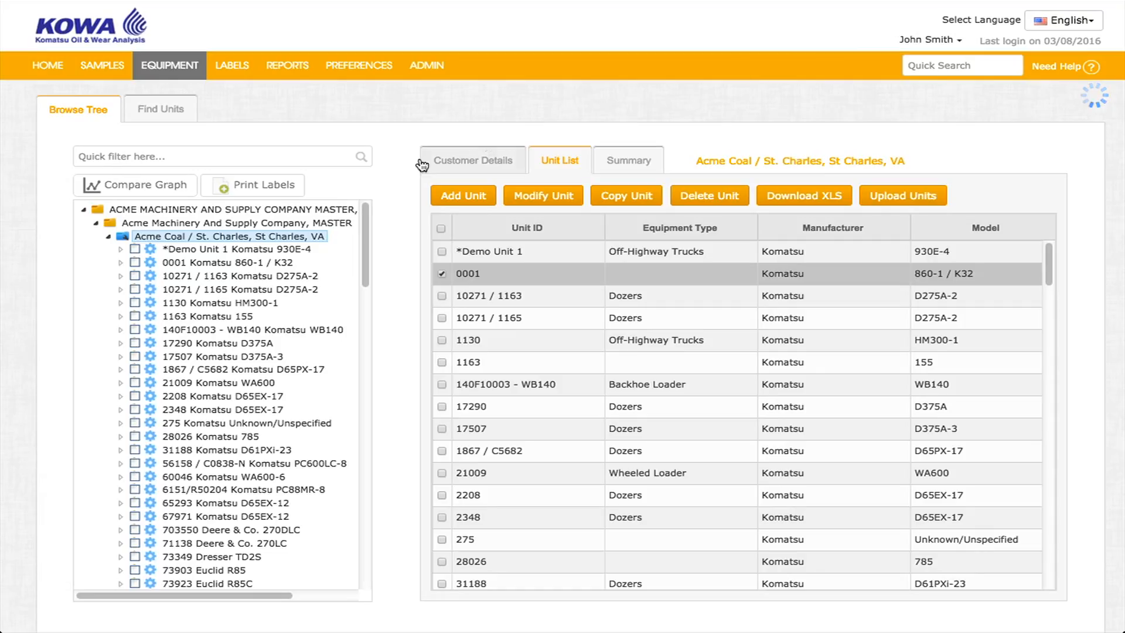
Expand unit 10271 / 1163 in the tree and view its engine component details.
click(245, 275)
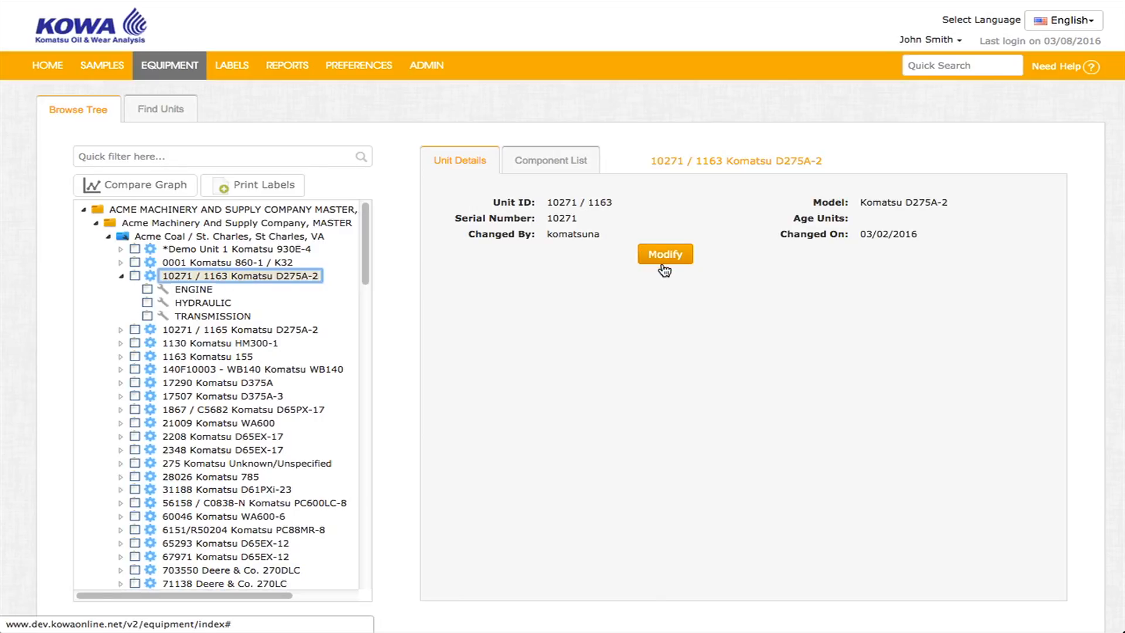
click(198, 295)
click(612, 164)
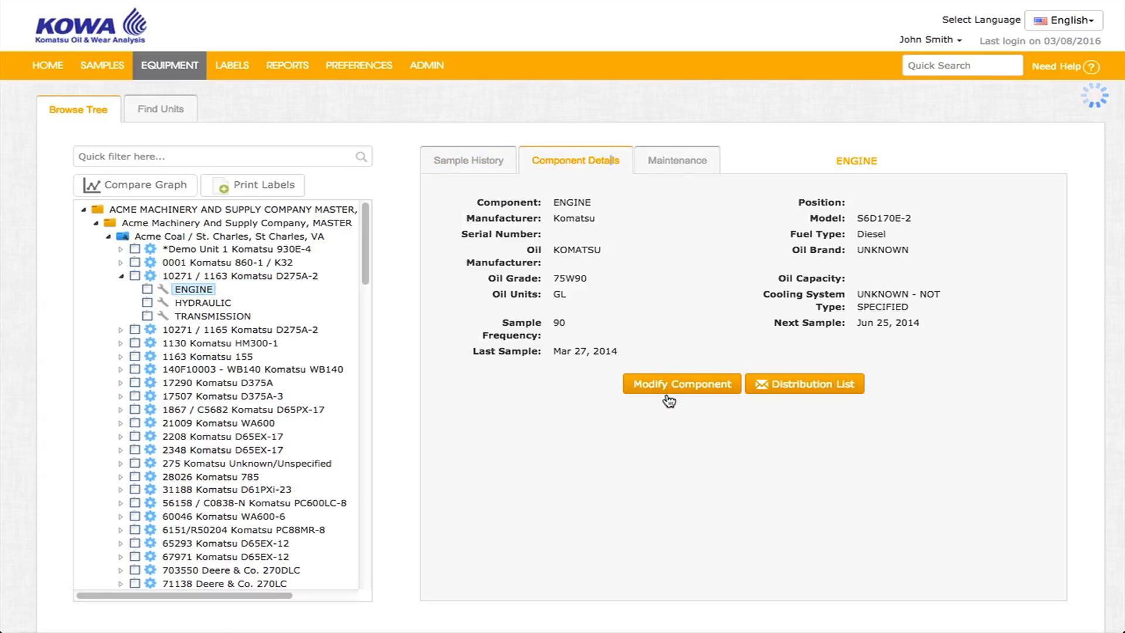
Collapse the tree and return to the Acme Coal / St. Charles unit list.
click(121, 275)
click(108, 236)
click(153, 237)
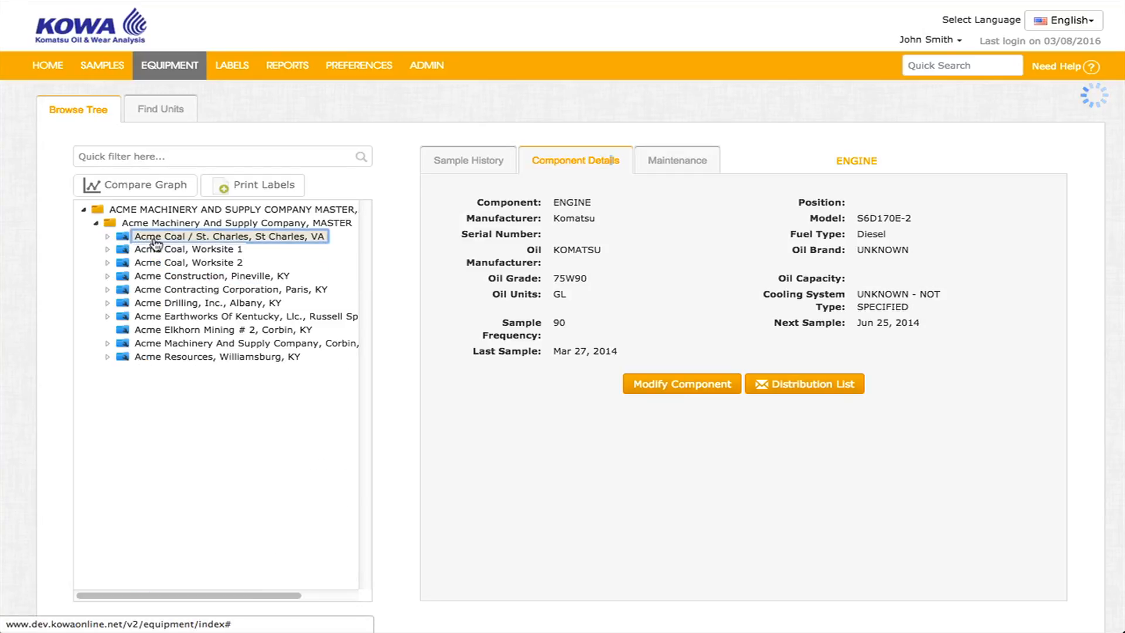
click(556, 162)
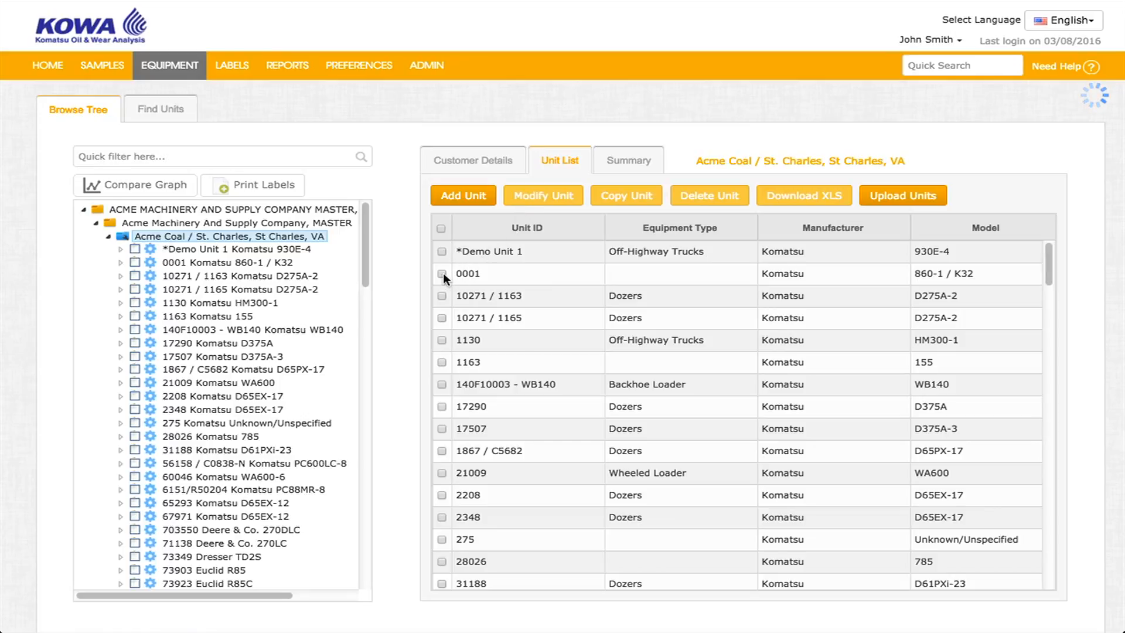
click(287, 238)
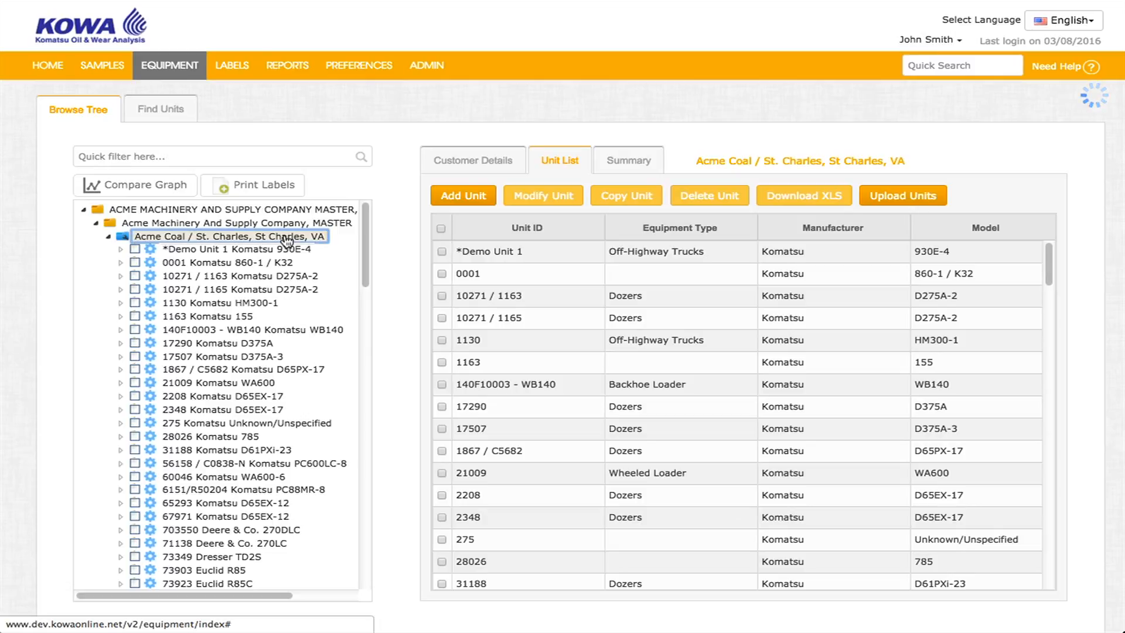
Move unit 0001 Komatsu 860-1 / K32 to the customer Acme Contracting Corporation, Paris, KY.
click(441, 274)
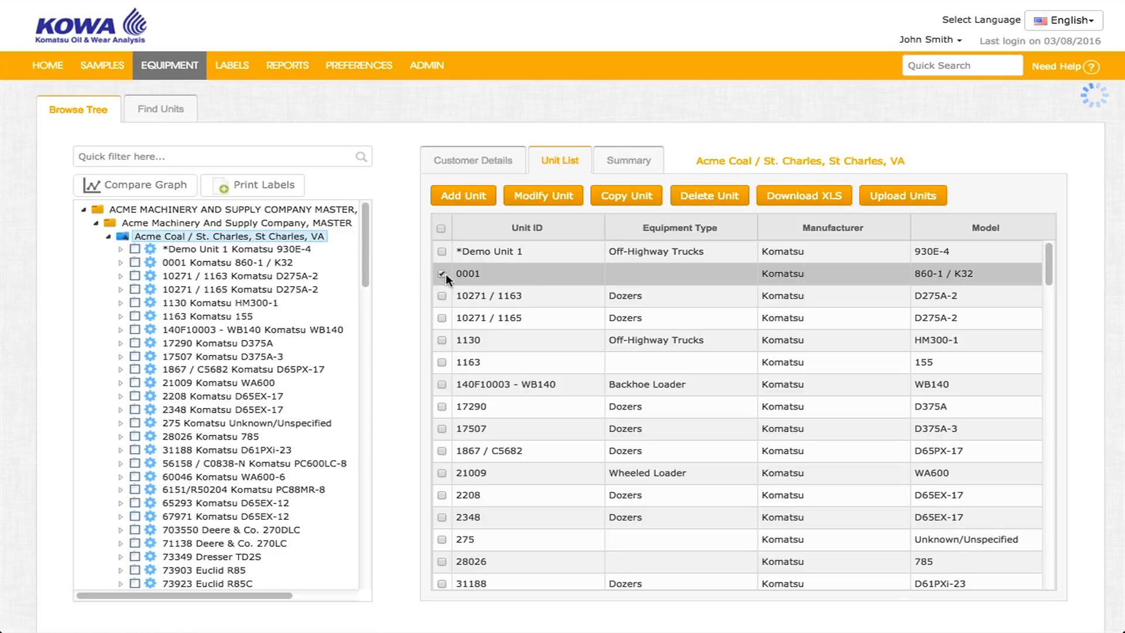
click(109, 237)
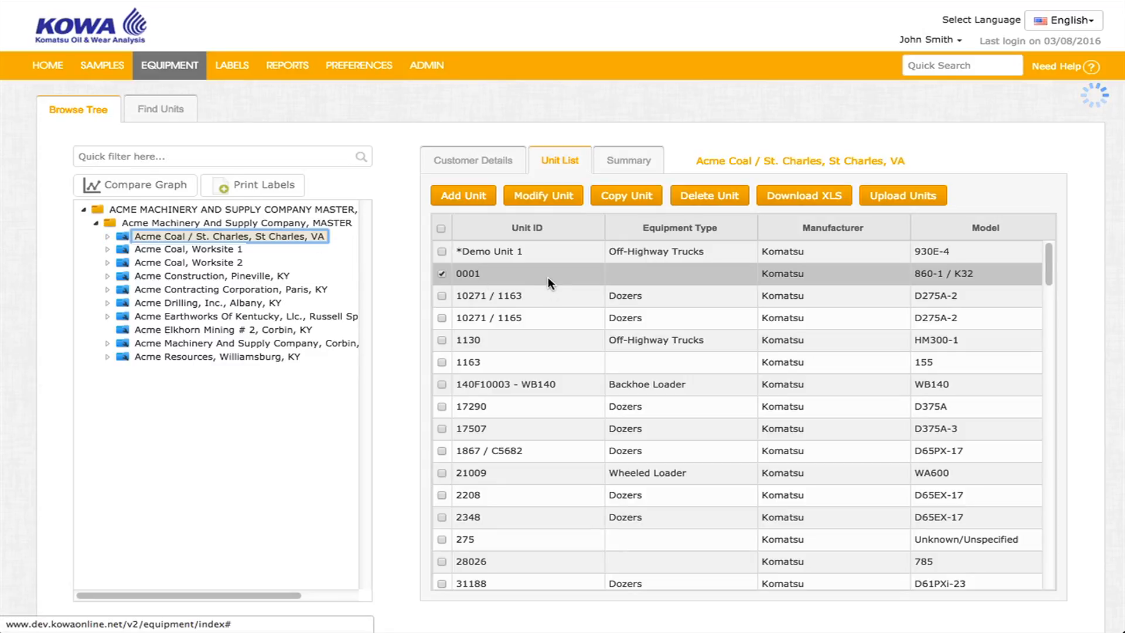
drag(548, 277, 227, 290)
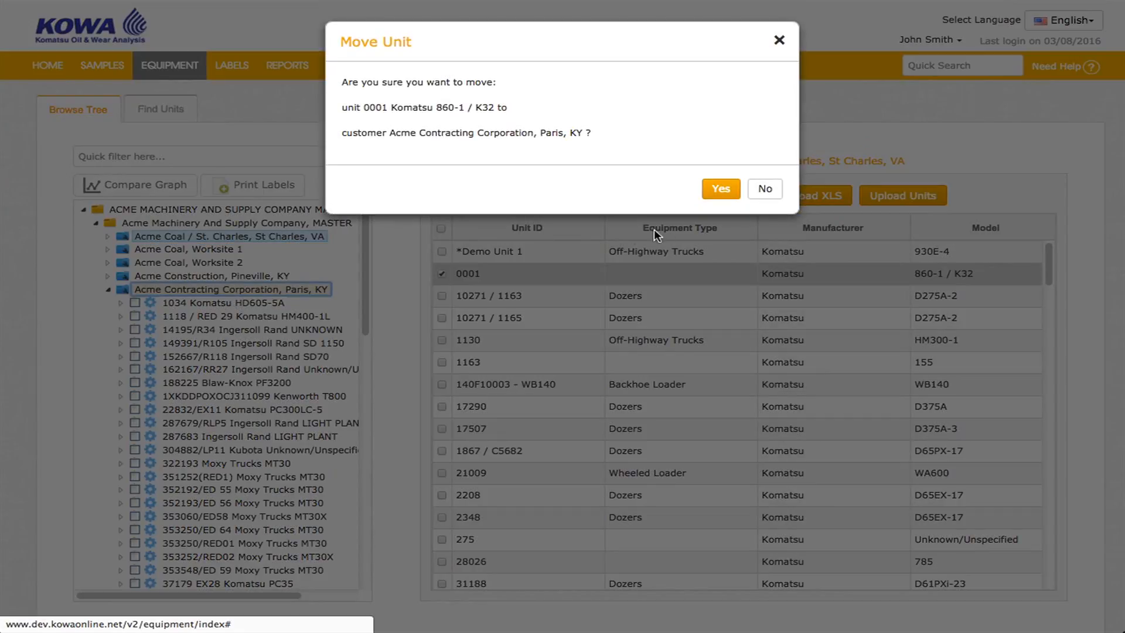
click(721, 195)
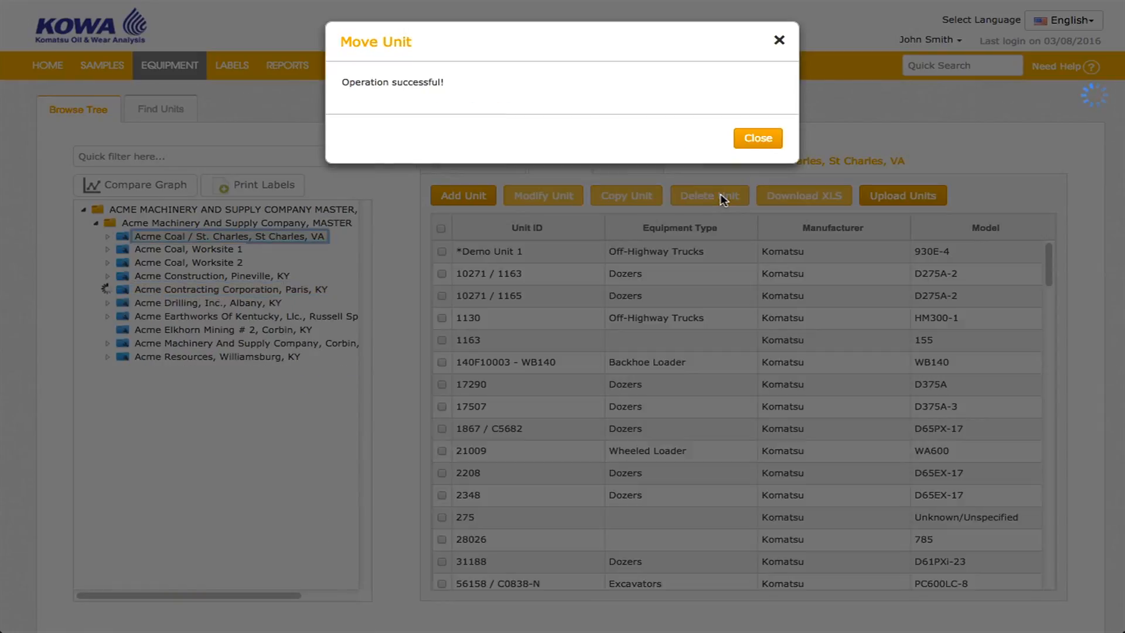
click(757, 138)
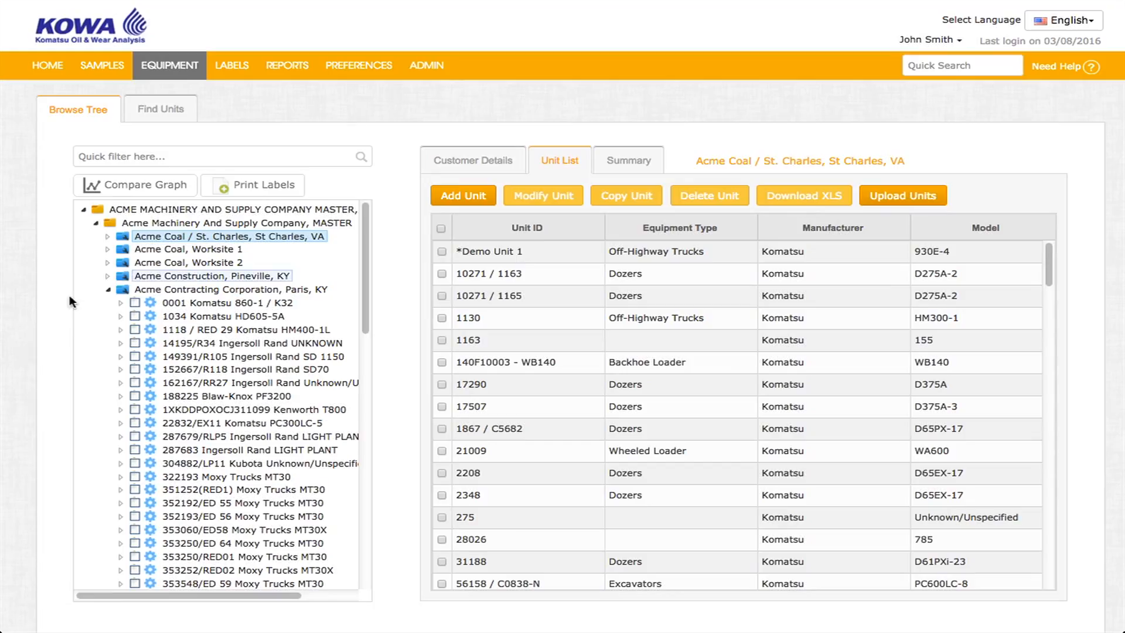
Merge unit *Demo Unit 1 Komatsu 930E-4 into unit 1130 Komatsu HM300-1 at Acme Coal / St. Charles.
click(108, 291)
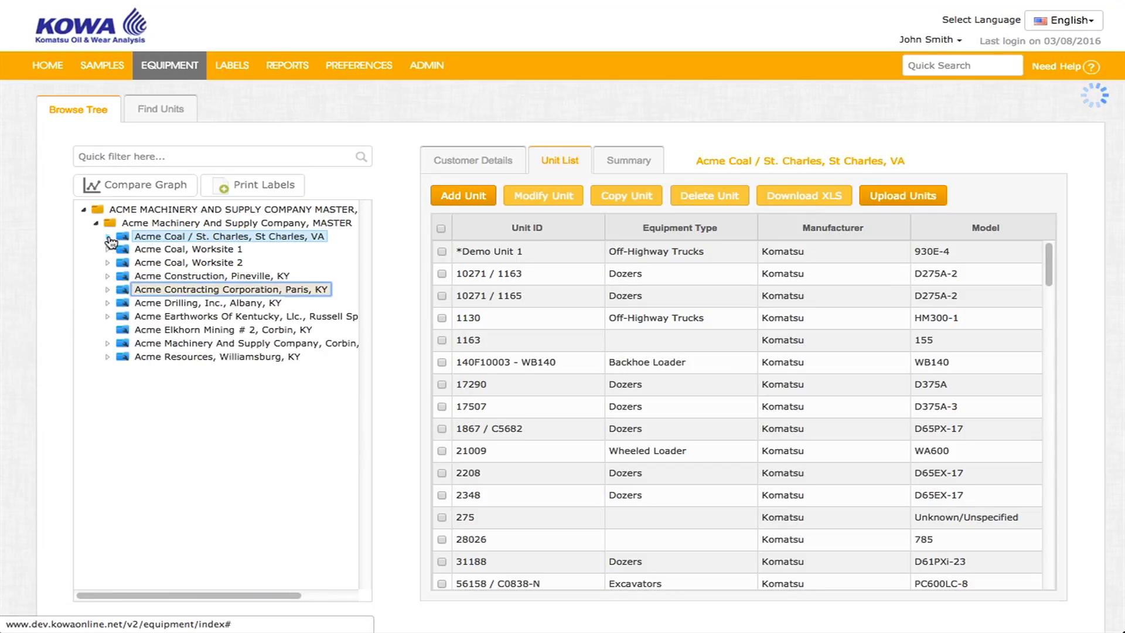
click(108, 237)
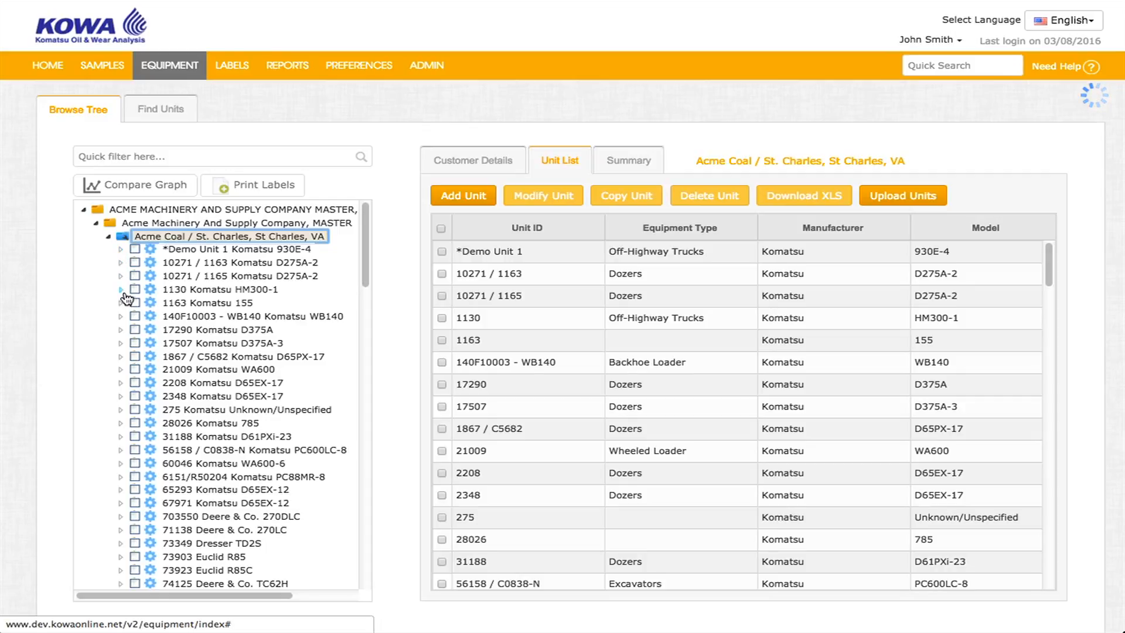
click(173, 289)
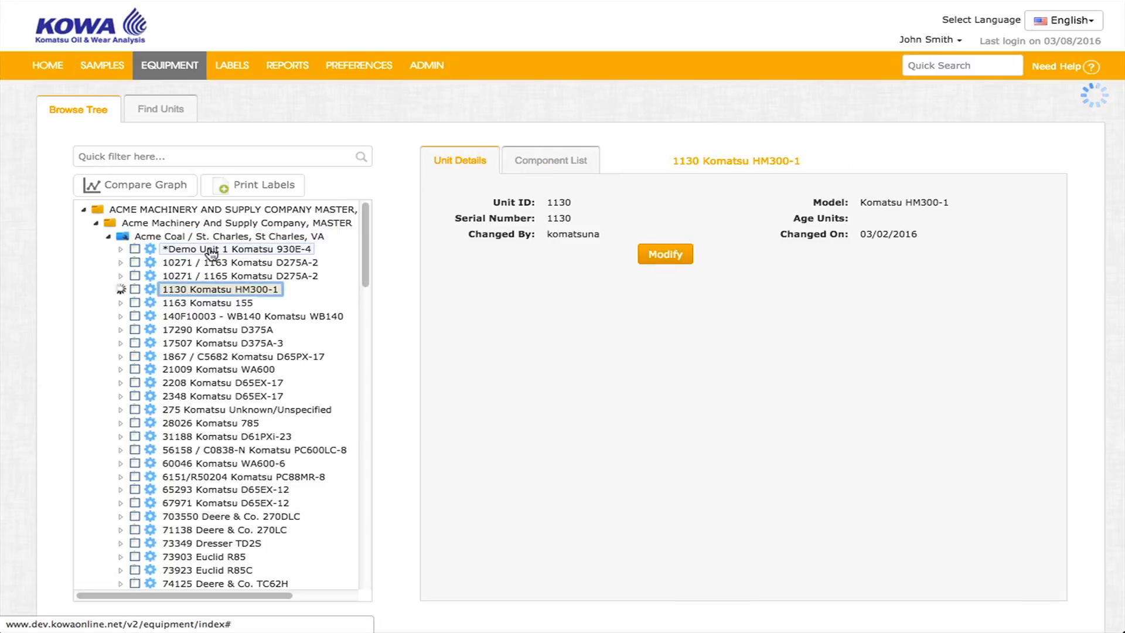
drag(211, 253, 203, 295)
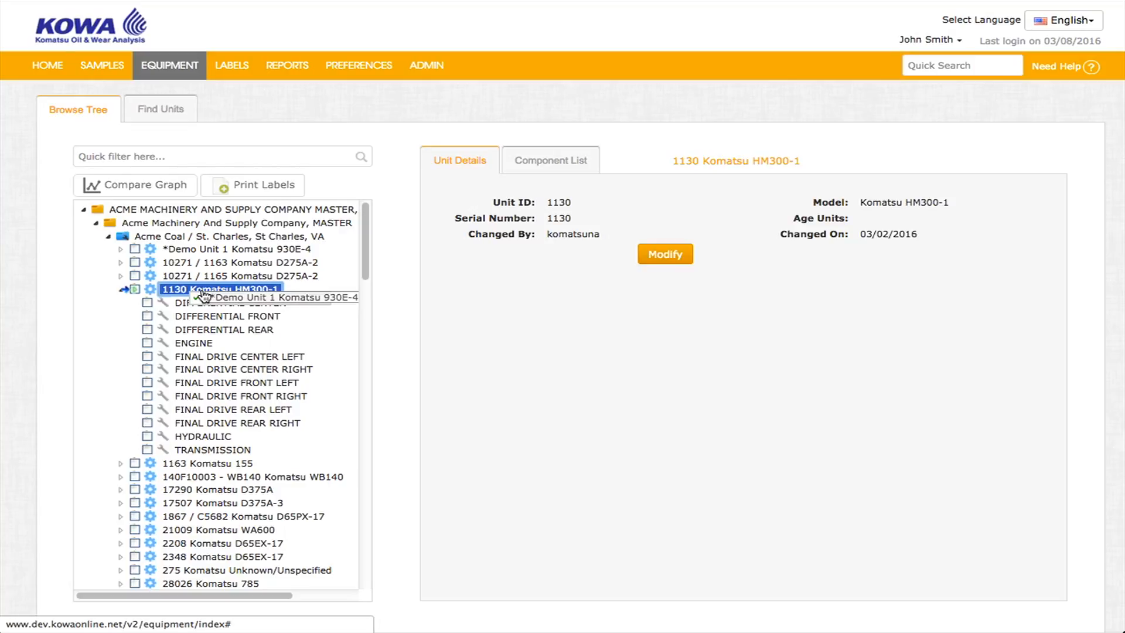
drag(203, 295, 201, 289)
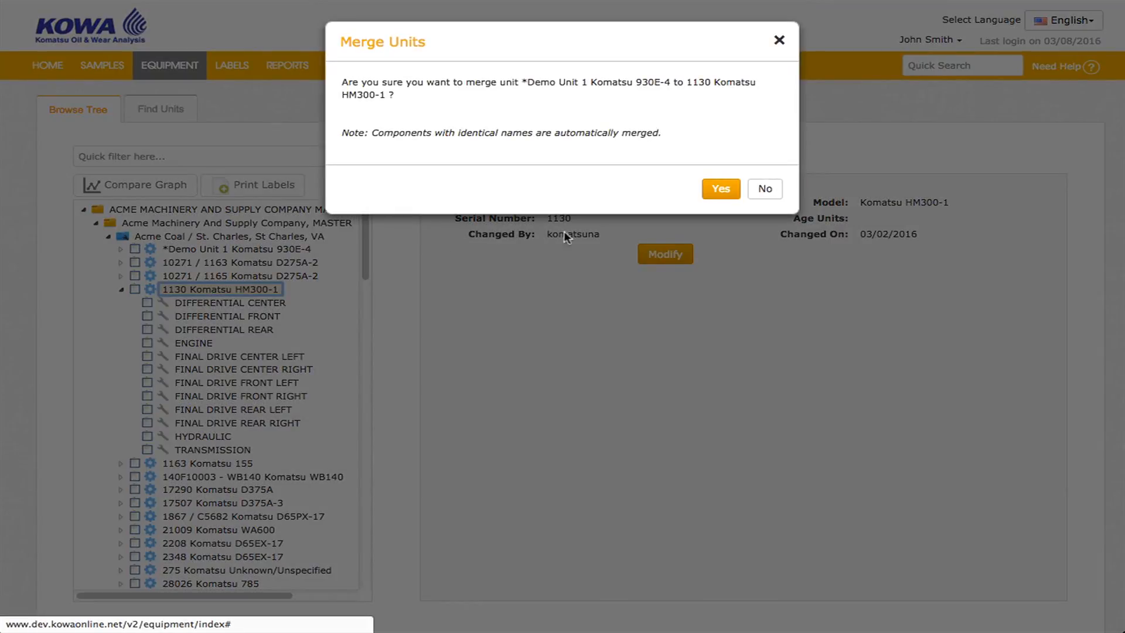
click(722, 193)
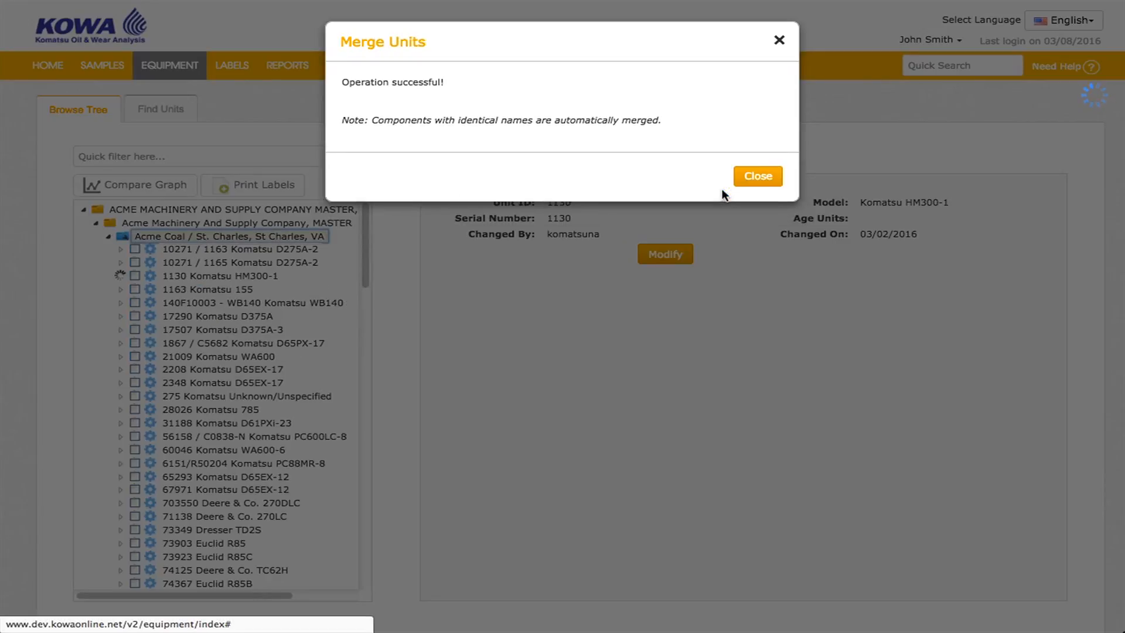
click(757, 177)
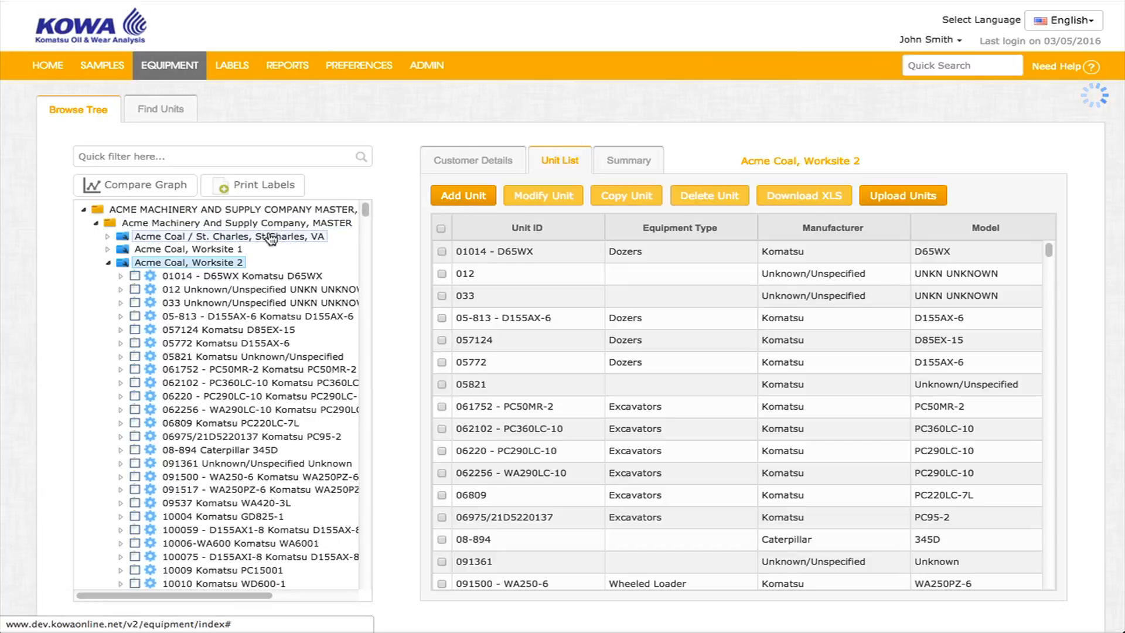
Merge the UNSPECIFIED component into REAR SWING GEAR on unit 012 at Acme Coal, Worksite 2.
click(120, 289)
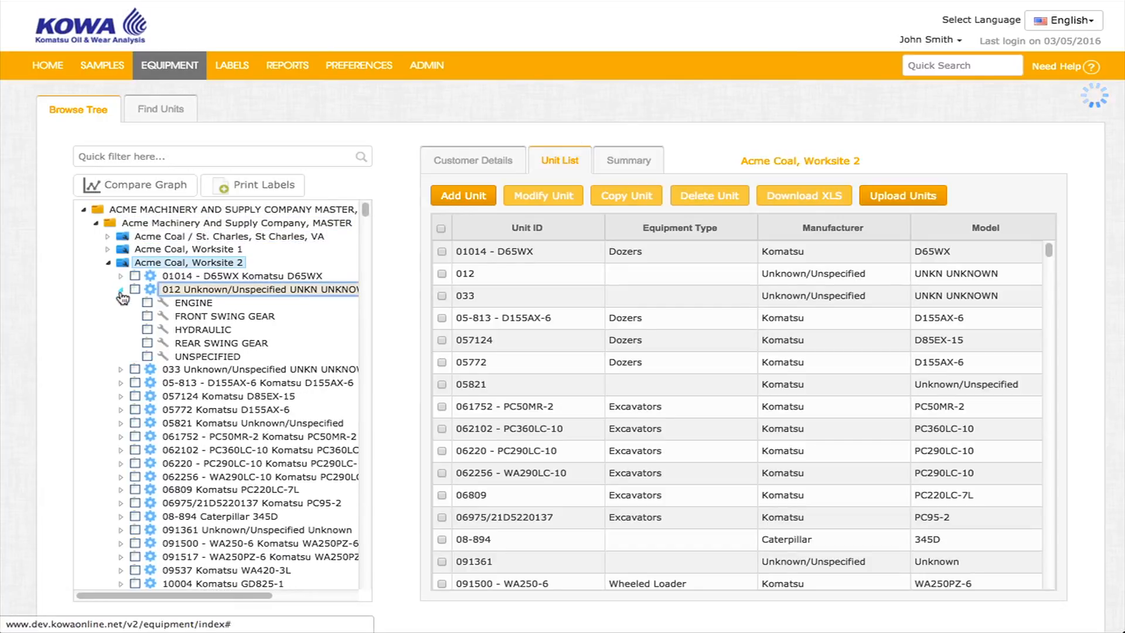
drag(193, 356, 241, 339)
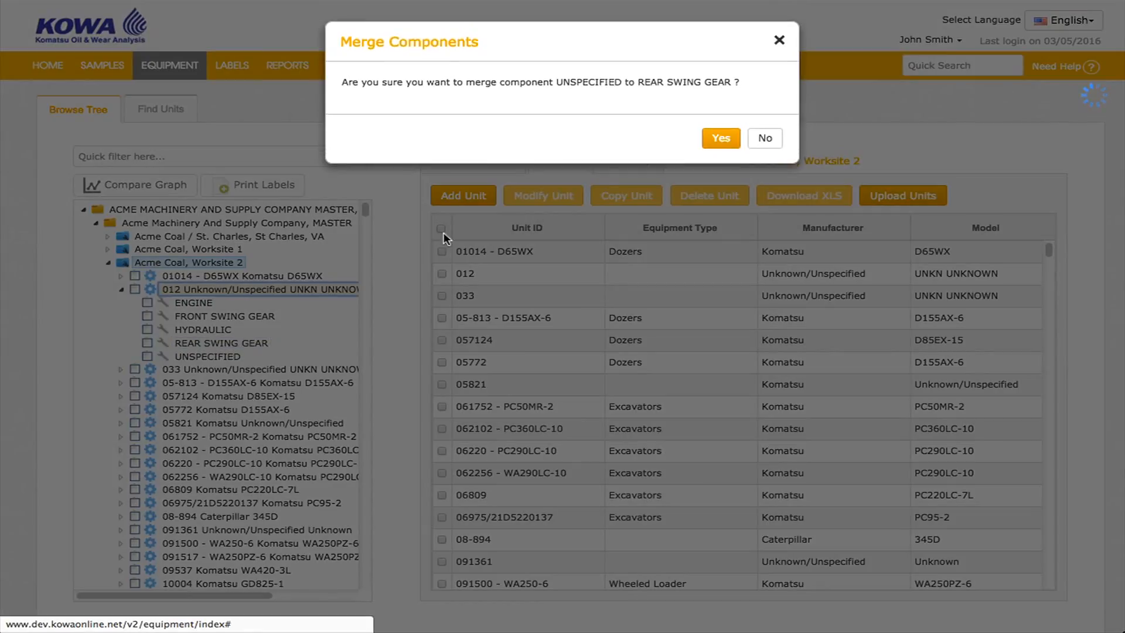
click(715, 137)
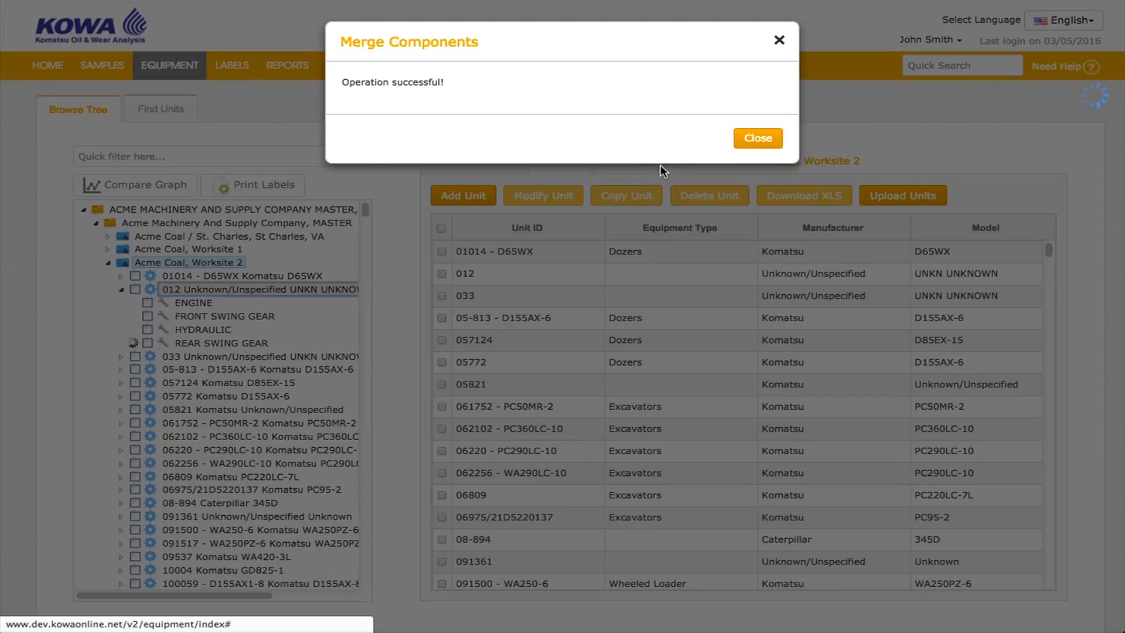
click(759, 139)
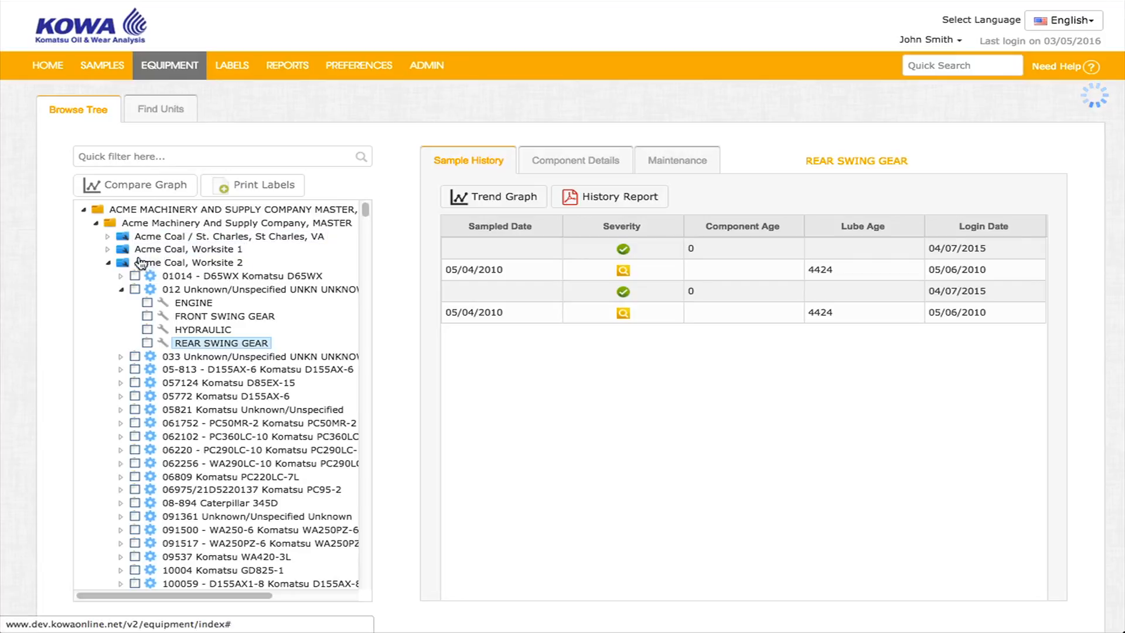
Open the Trend Graph for the ENGINE component of unit 10271 / 1163 at Acme Coal / St. Charles.
click(108, 263)
click(107, 237)
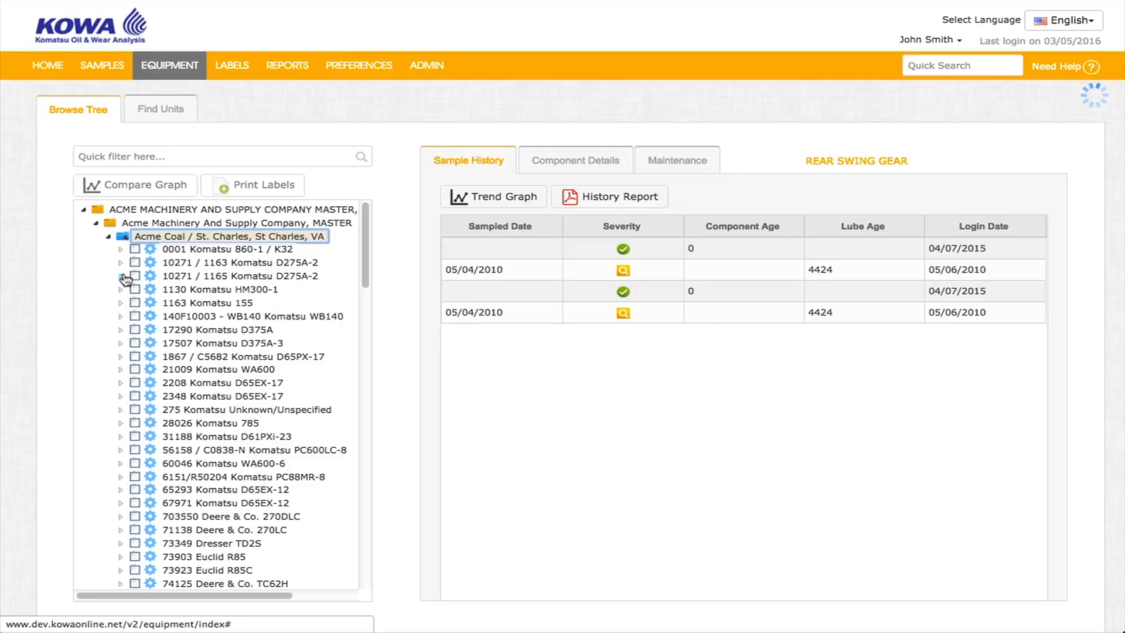
click(133, 260)
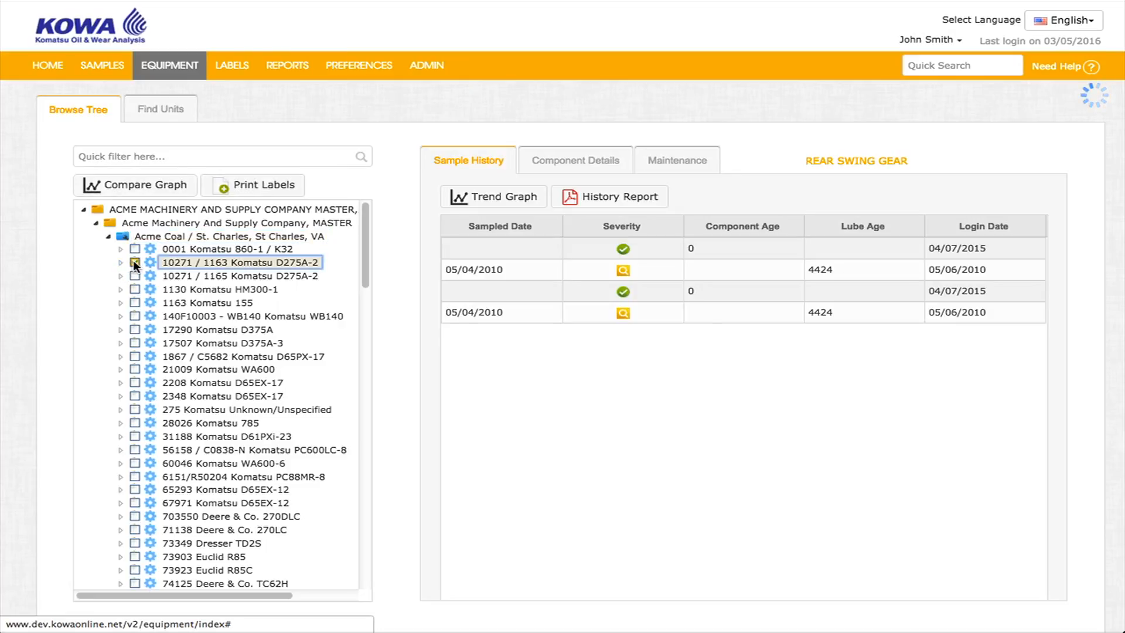
click(134, 262)
click(179, 276)
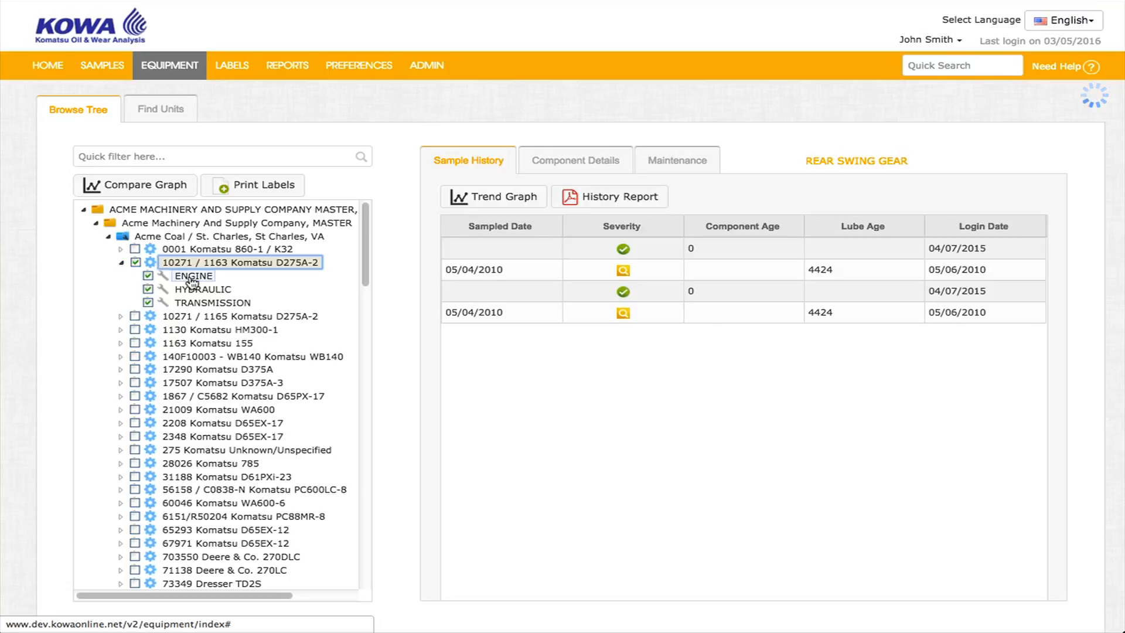
click(535, 202)
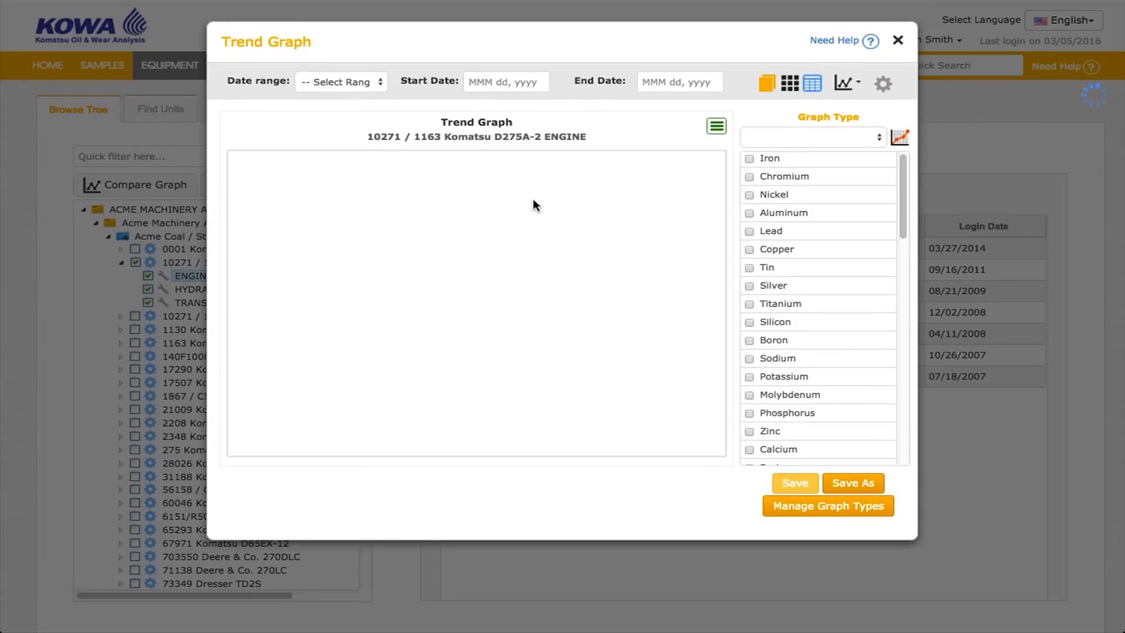
Set the trend graph to All Data with the General Wear graph type and add Chromium.
click(374, 84)
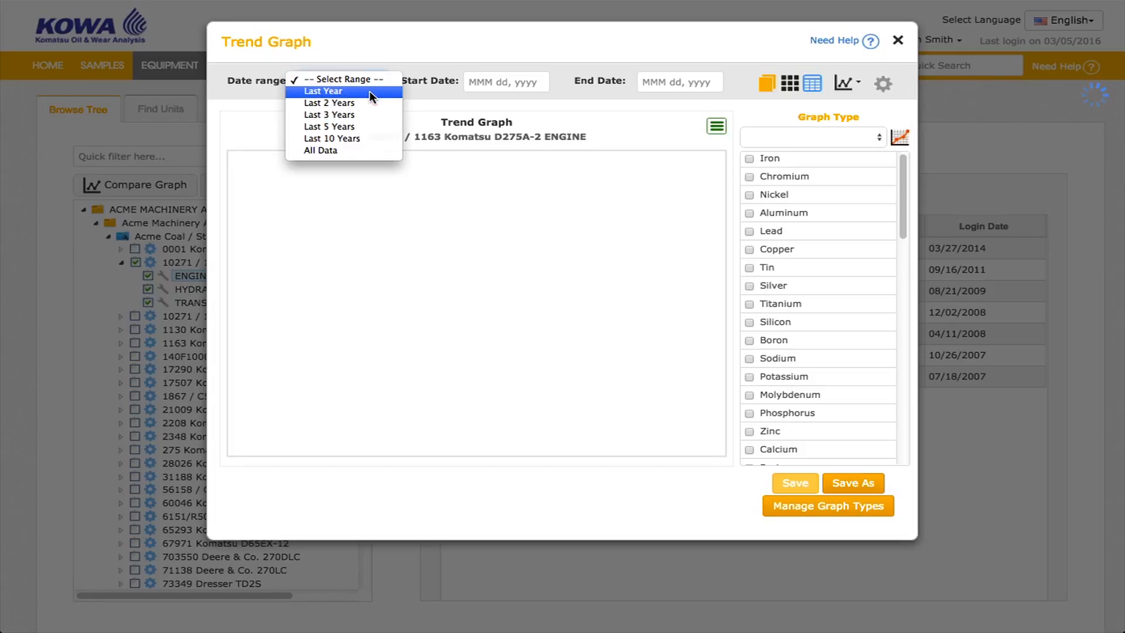
click(384, 150)
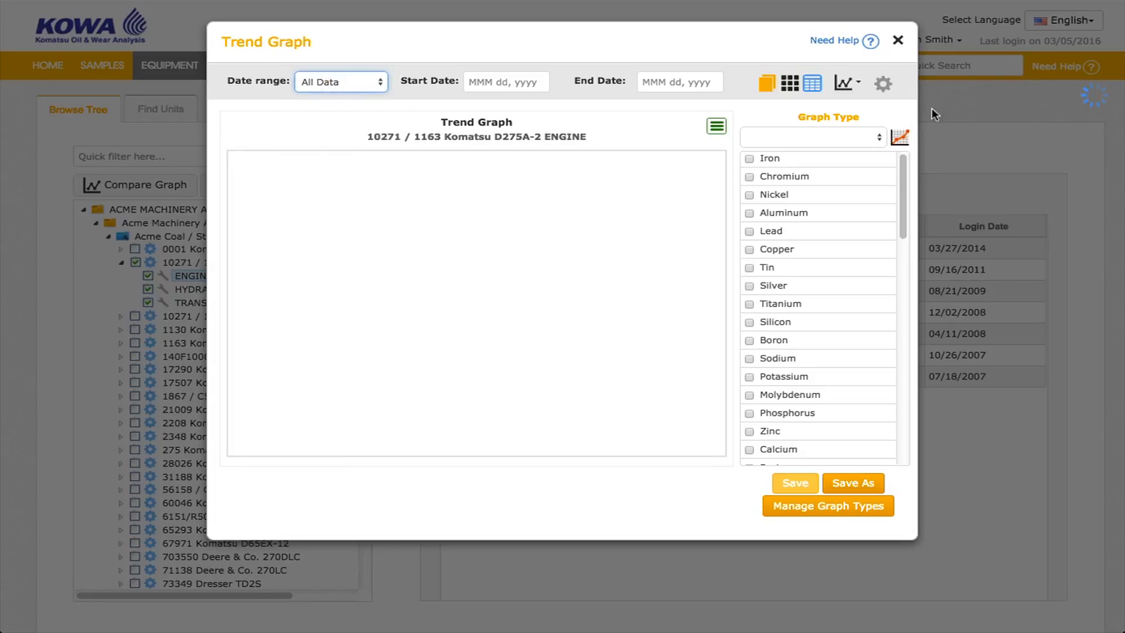
click(879, 141)
click(866, 147)
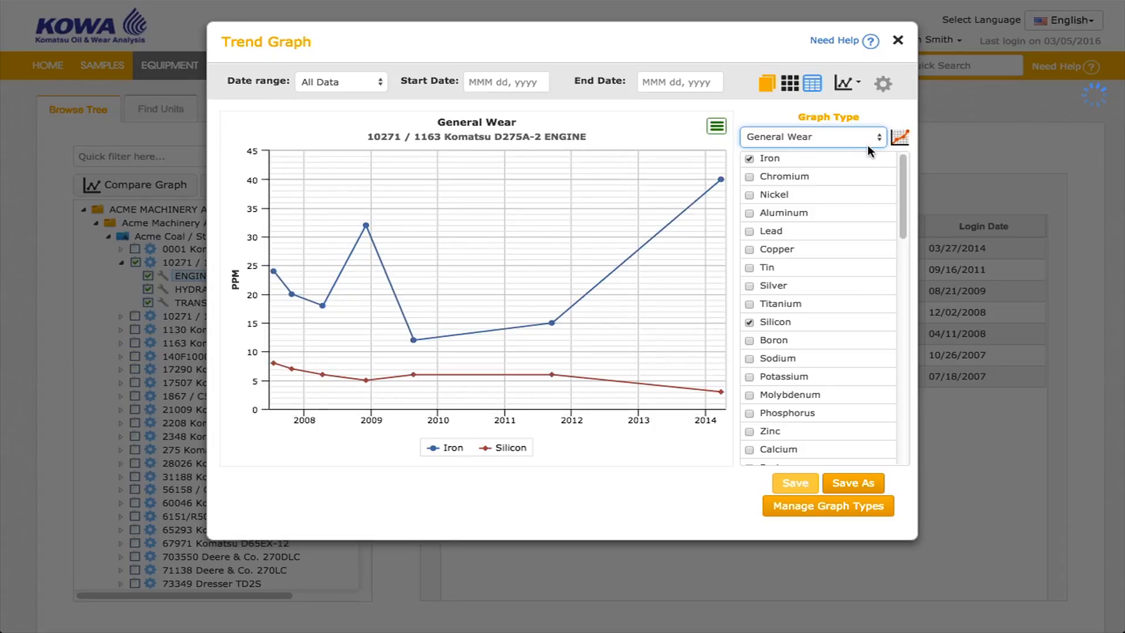
click(750, 177)
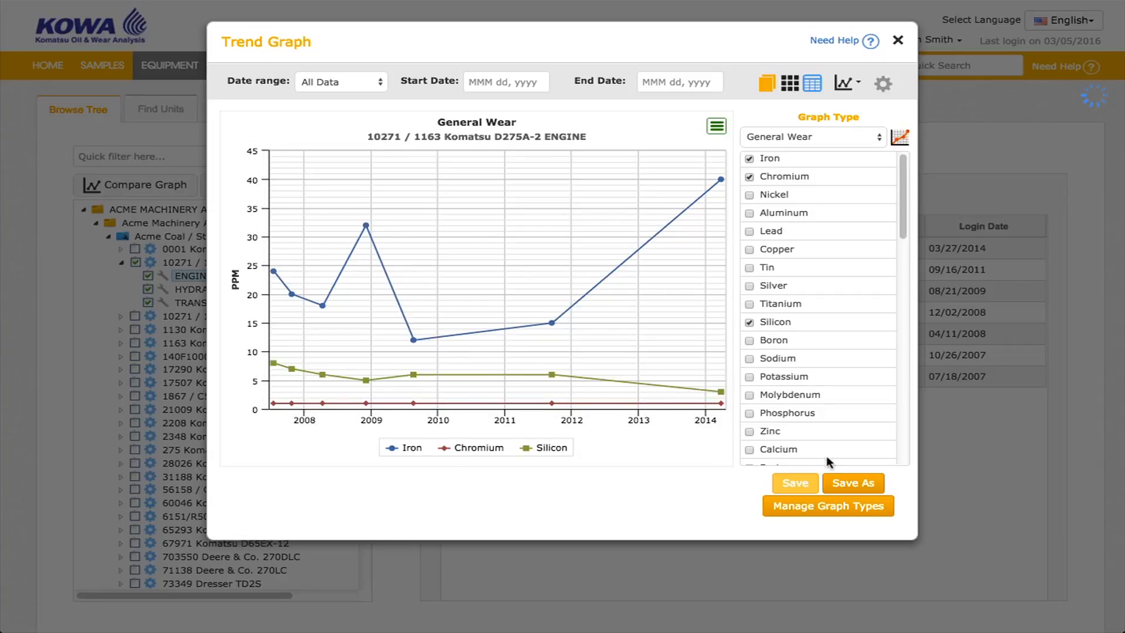
Save the trend graph as a new graph type named Custom Graph 1 and close the Trend Graph.
click(856, 483)
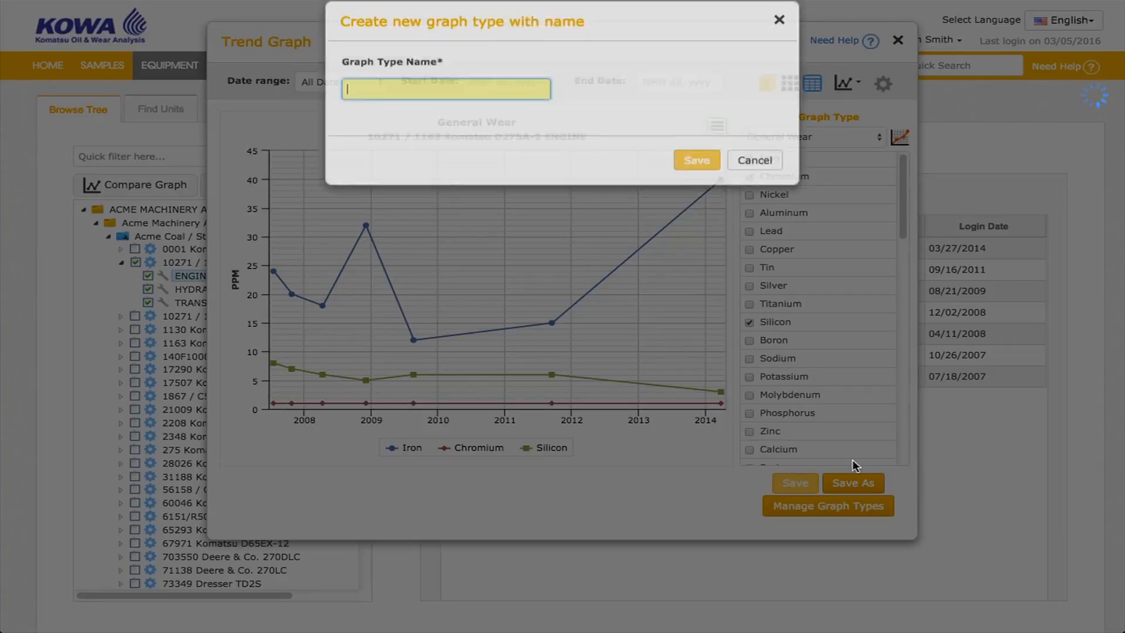
text(Custom Graph 1)
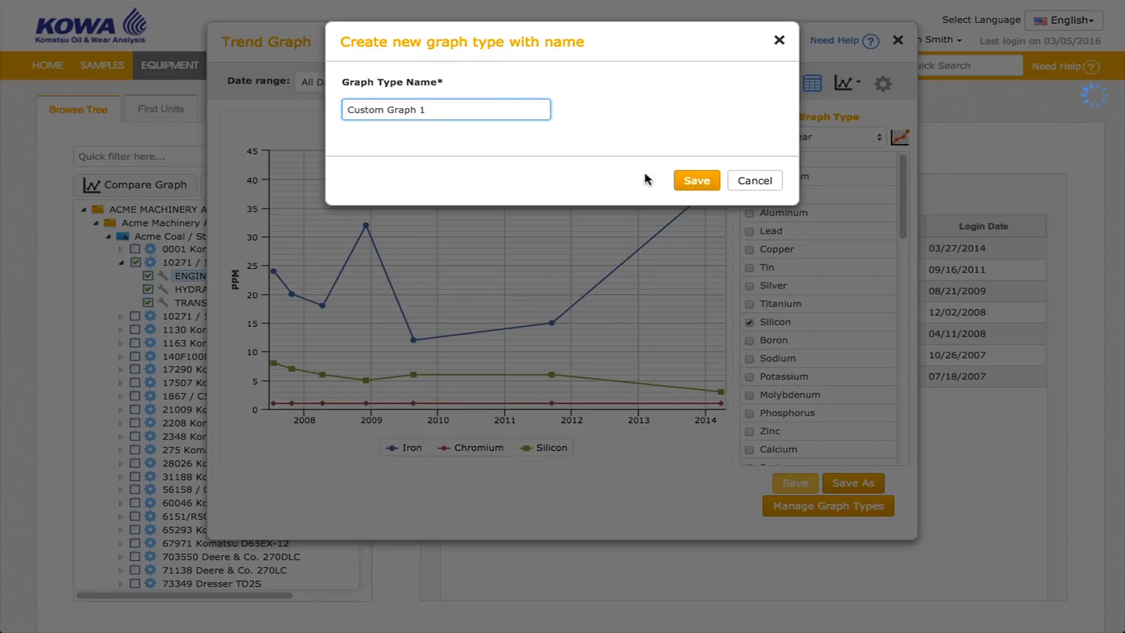
click(697, 183)
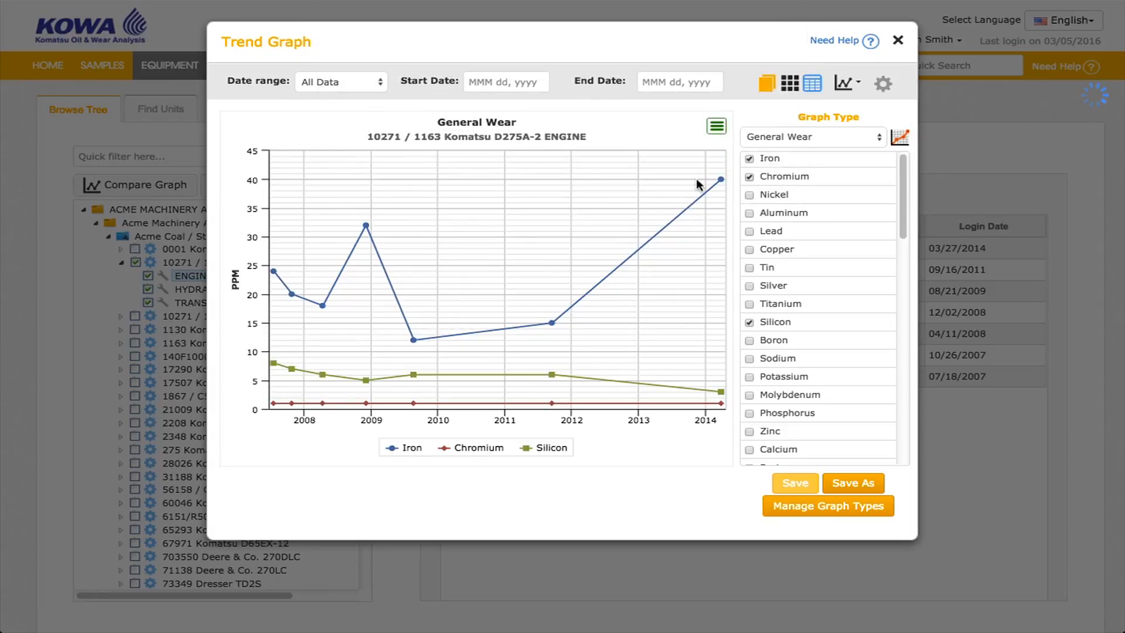
click(898, 43)
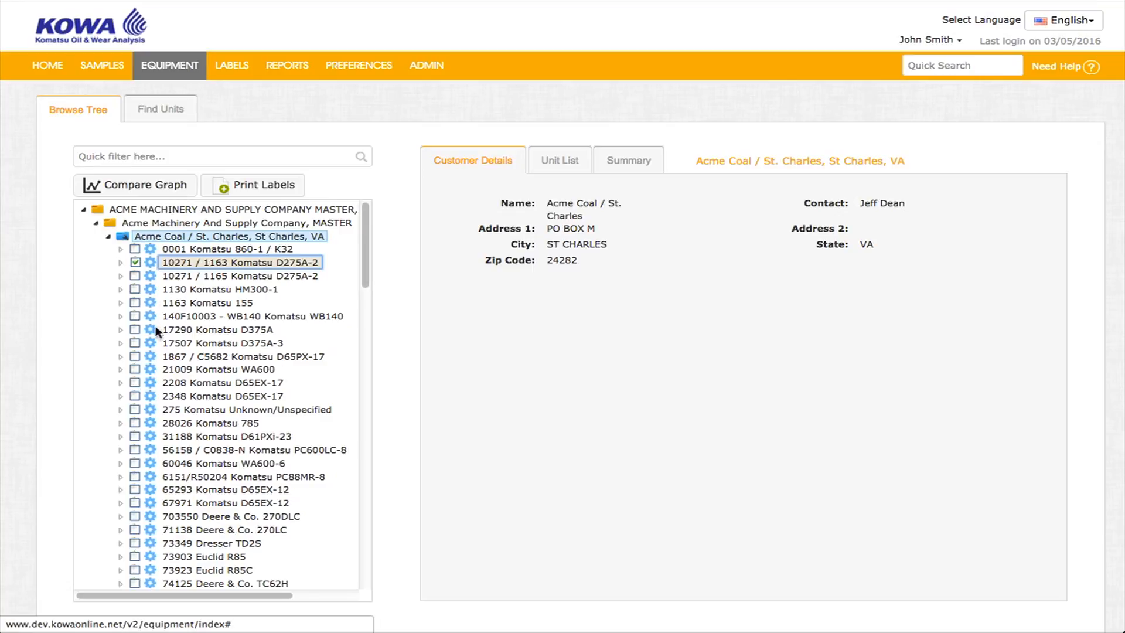
Open the Compare Graph with unit 2208 checked and narrow the comparison to unit 1182 / 1182 only.
click(136, 381)
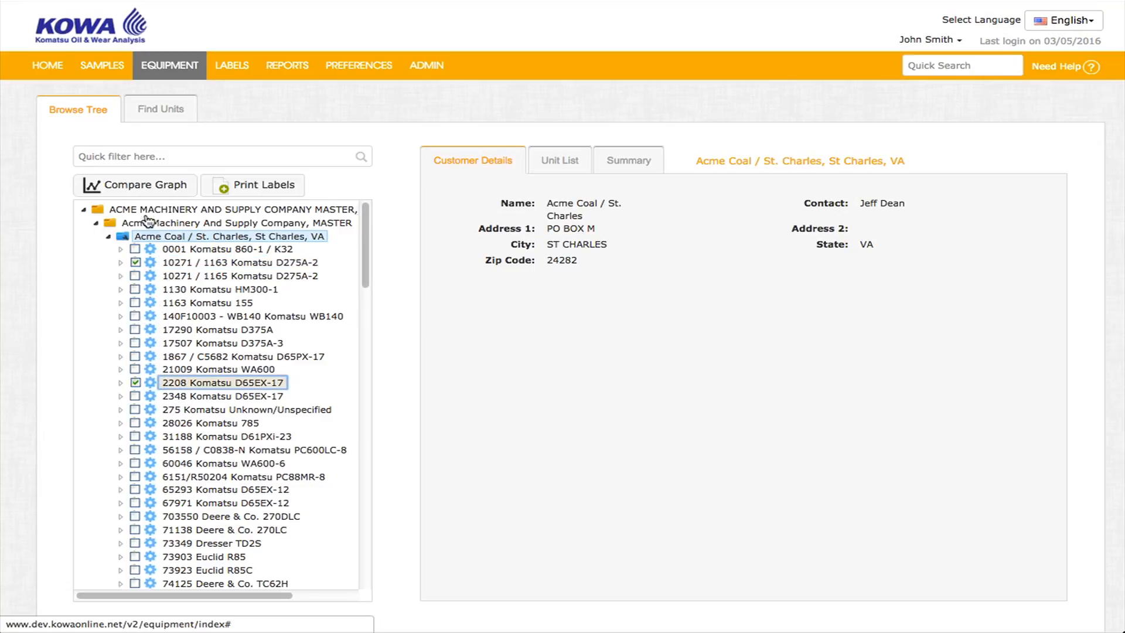
click(149, 188)
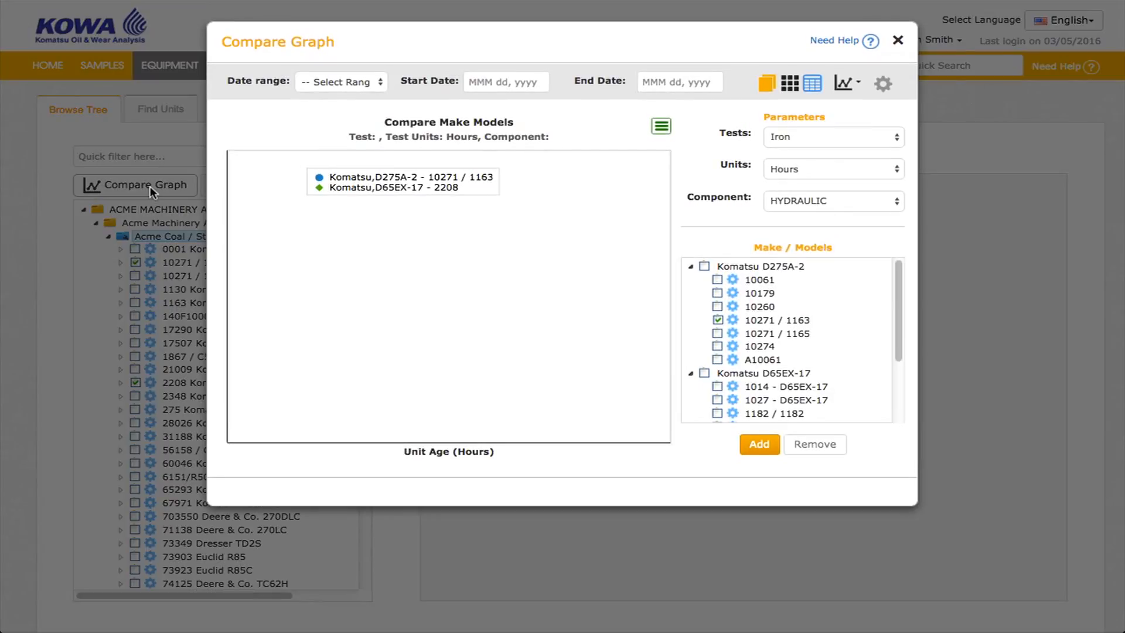
click(718, 321)
click(692, 268)
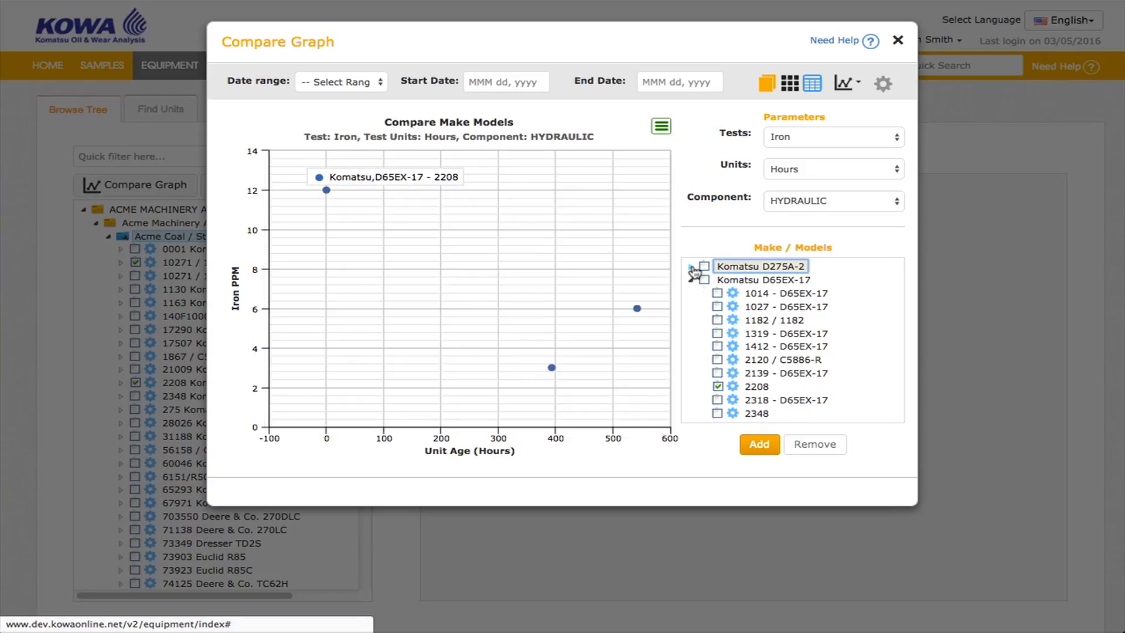
click(717, 383)
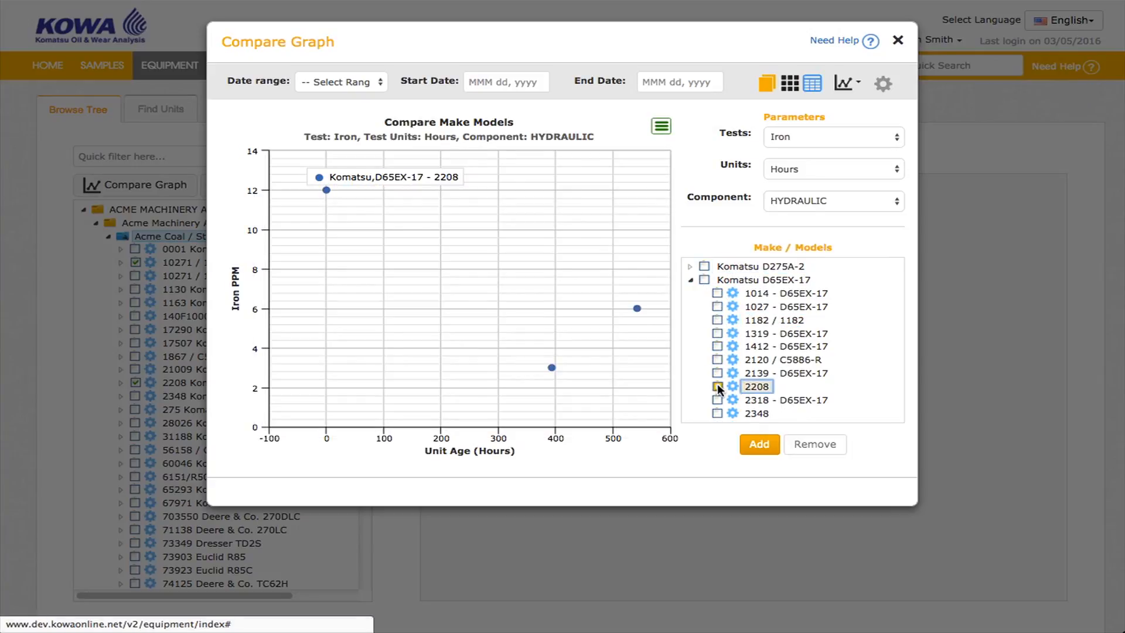
click(718, 320)
Compare the ENGINE component and add the whole Komatsu D65EX-17 model to the graph.
click(832, 198)
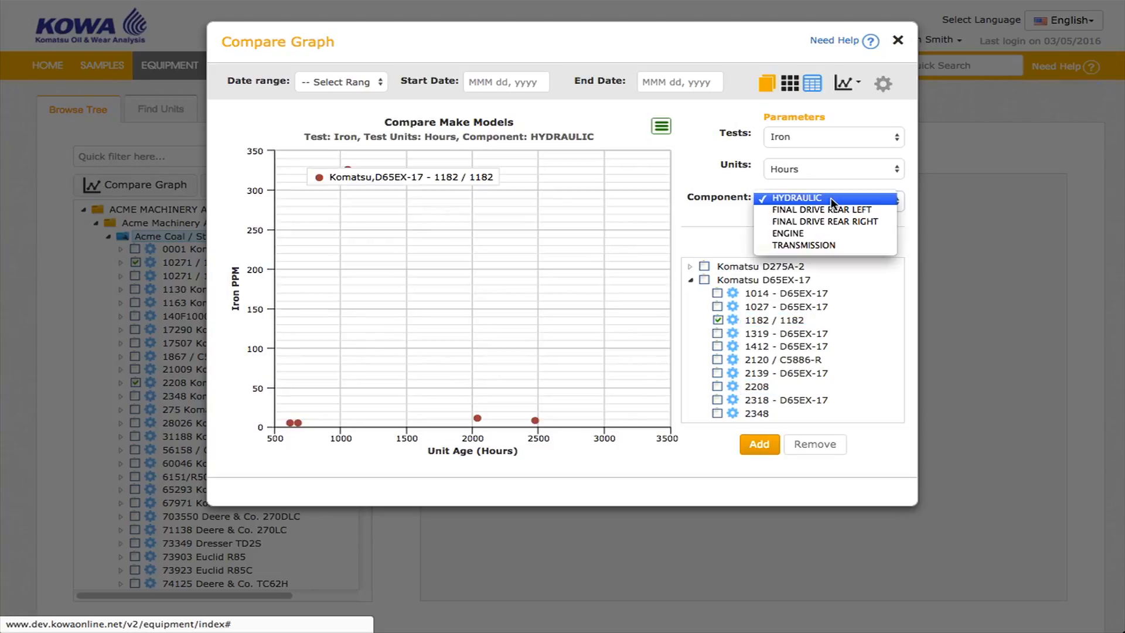
click(822, 233)
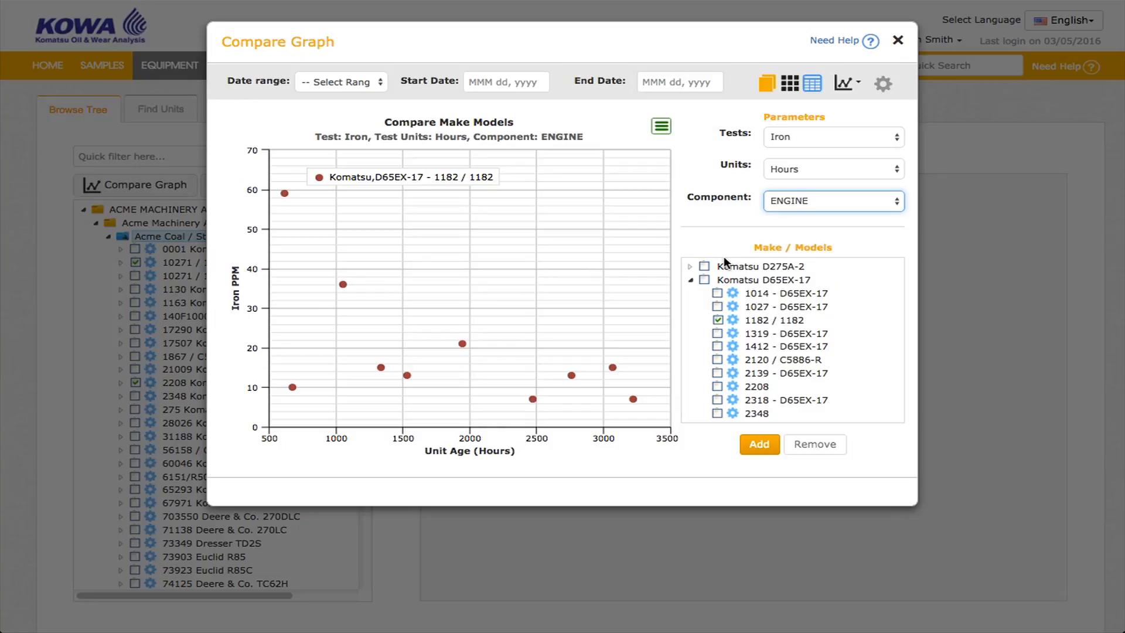
click(706, 279)
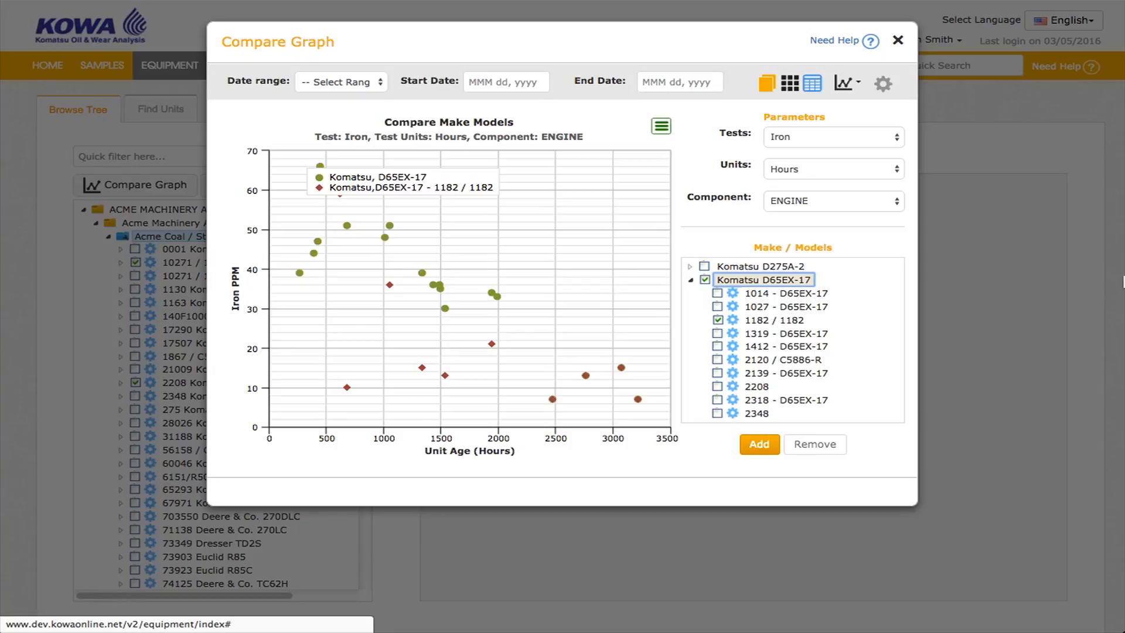
Add the Komatsu D275A-2 model to the compare graph and zoom into the graph's lower region.
click(706, 266)
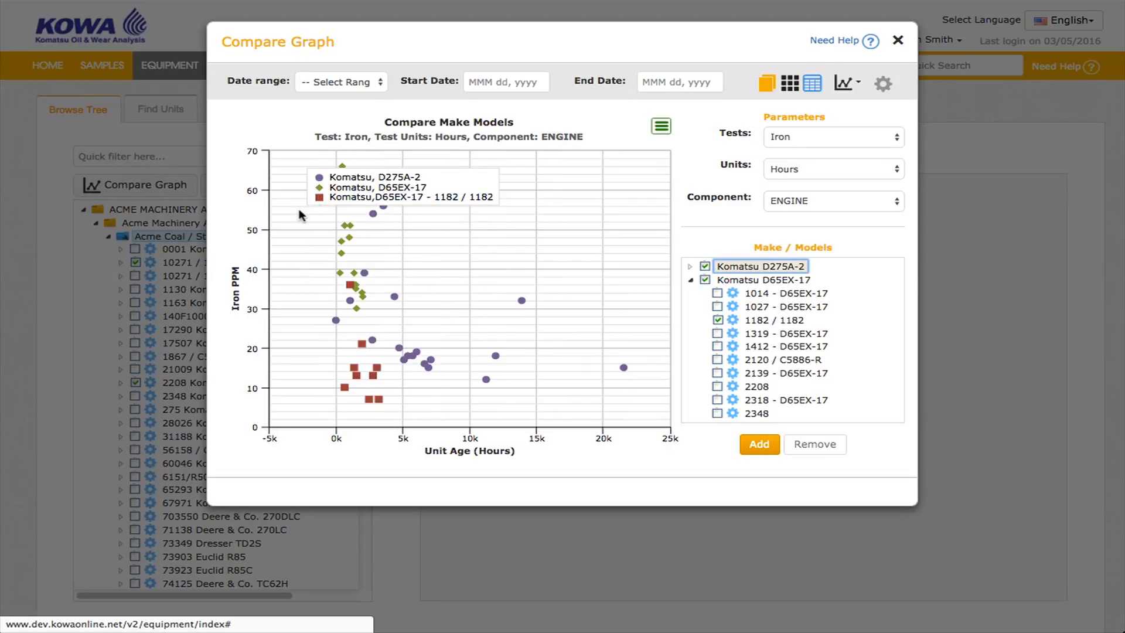
drag(298, 206, 652, 417)
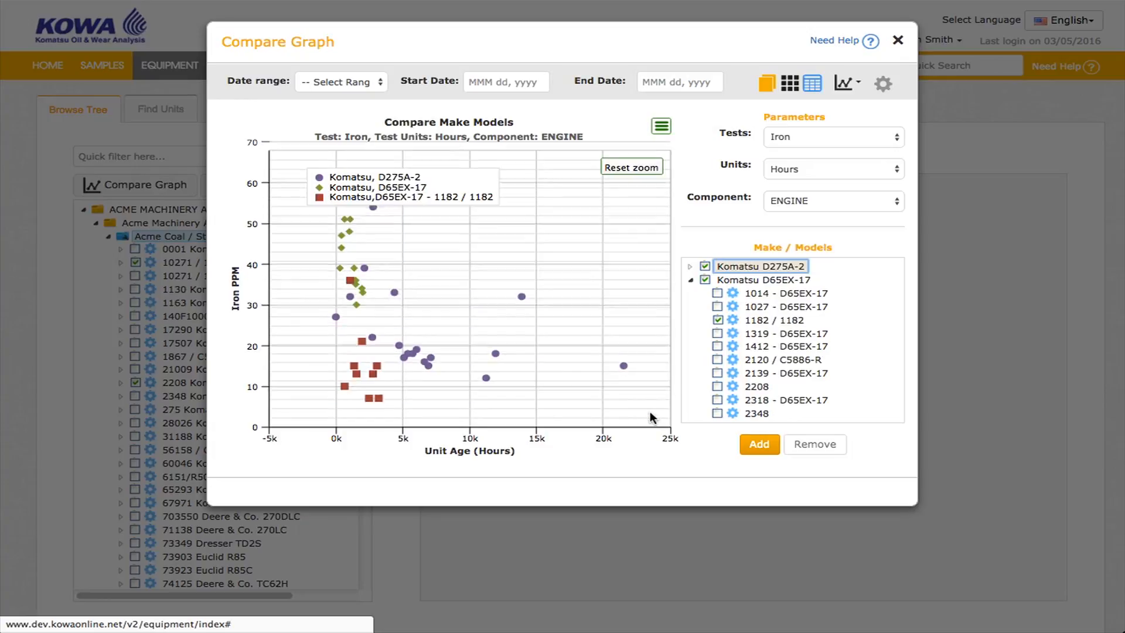
click(788, 87)
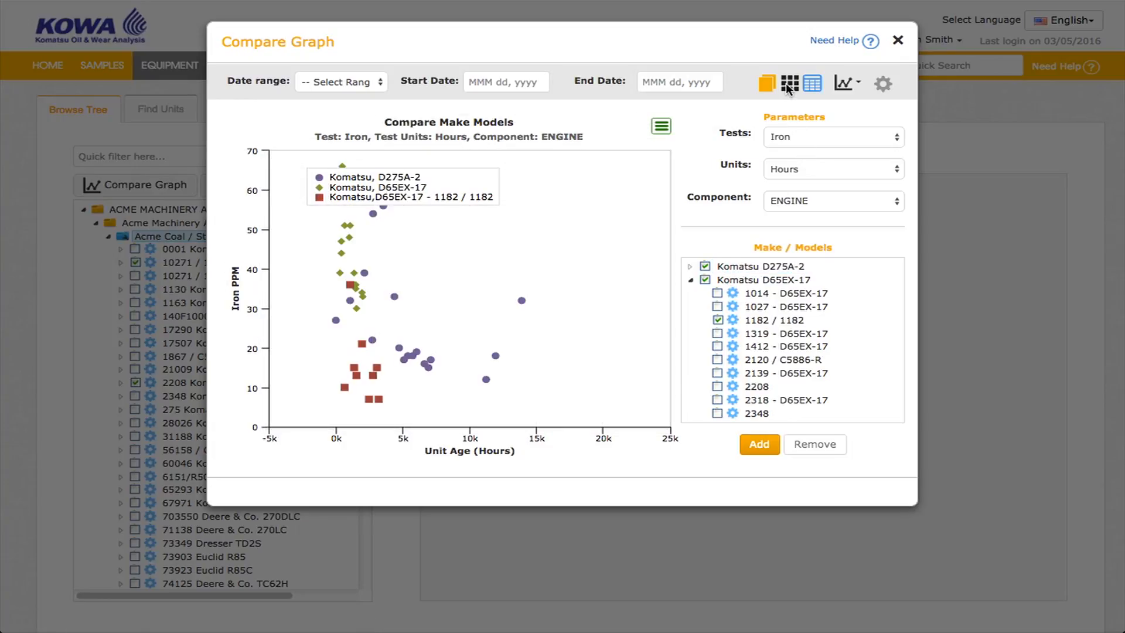
click(788, 87)
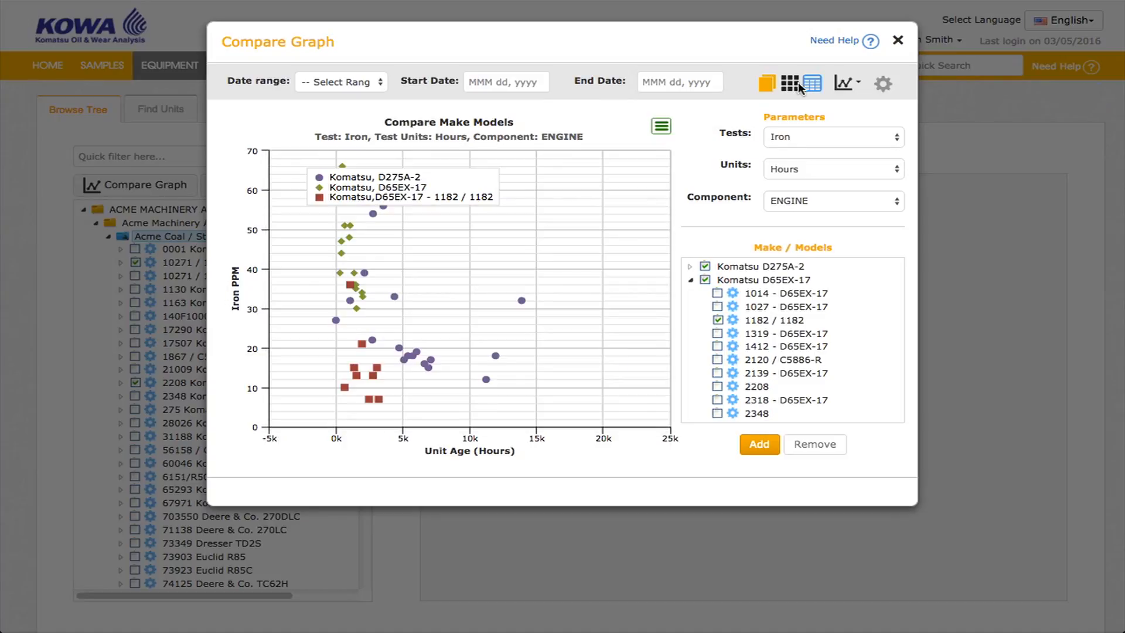
Show the data table beneath the compare graph and open the chart type options.
click(810, 83)
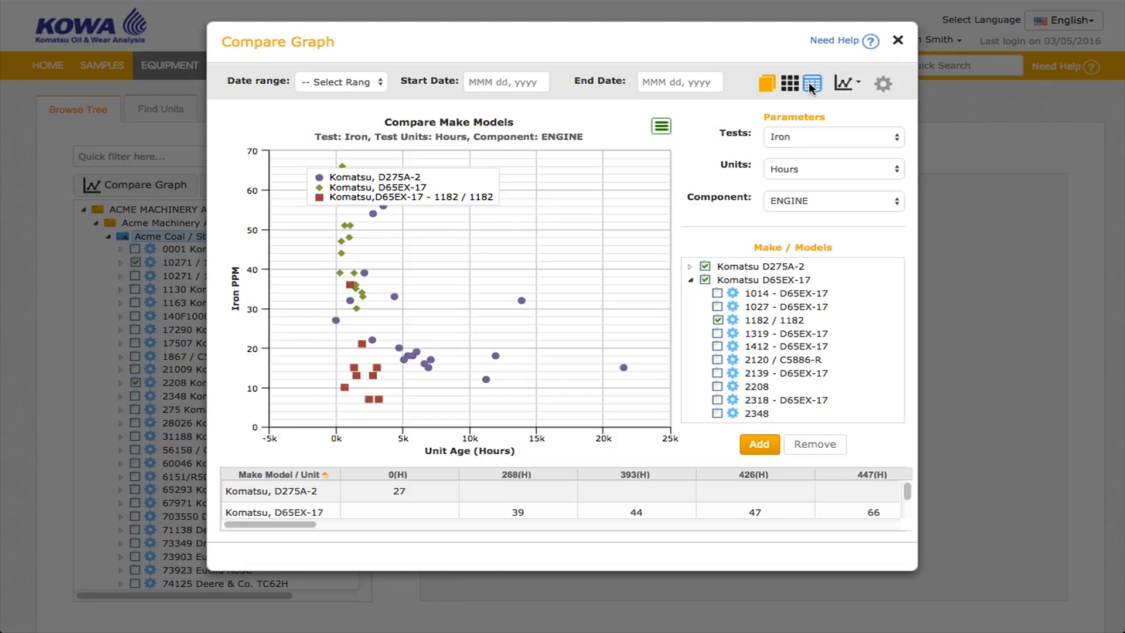
click(846, 87)
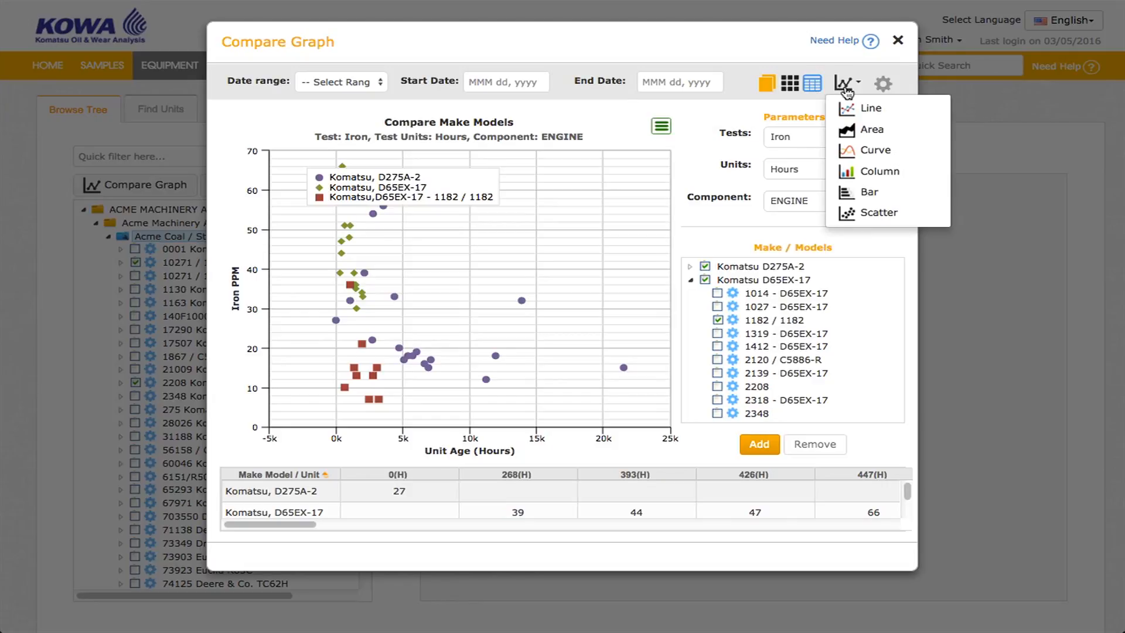
click(884, 83)
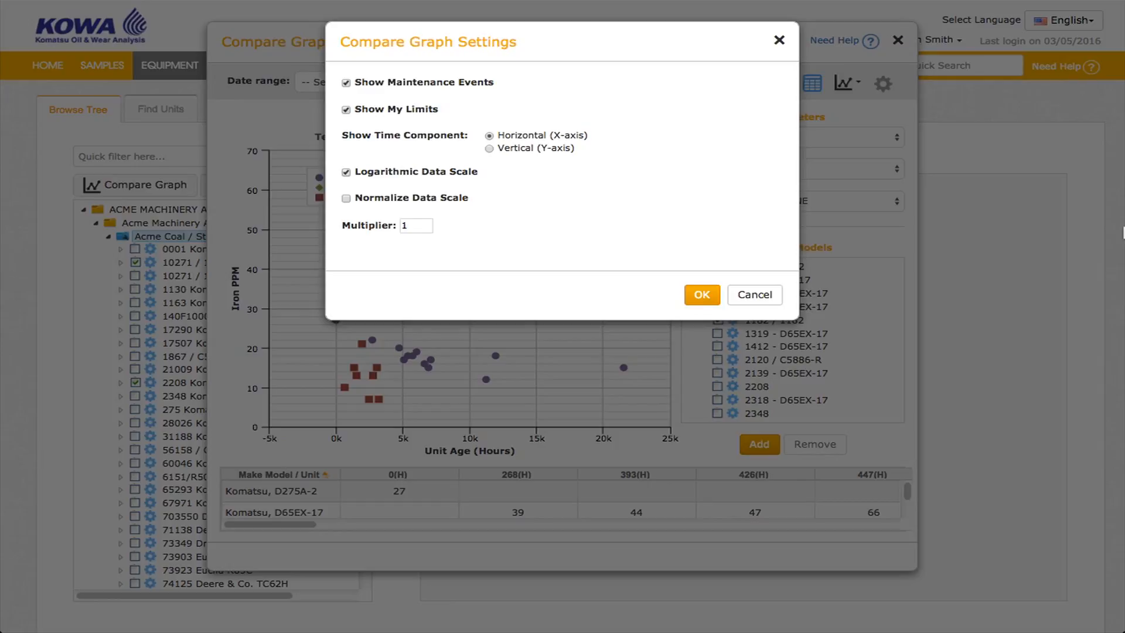
click(347, 199)
text(3)
click(779, 41)
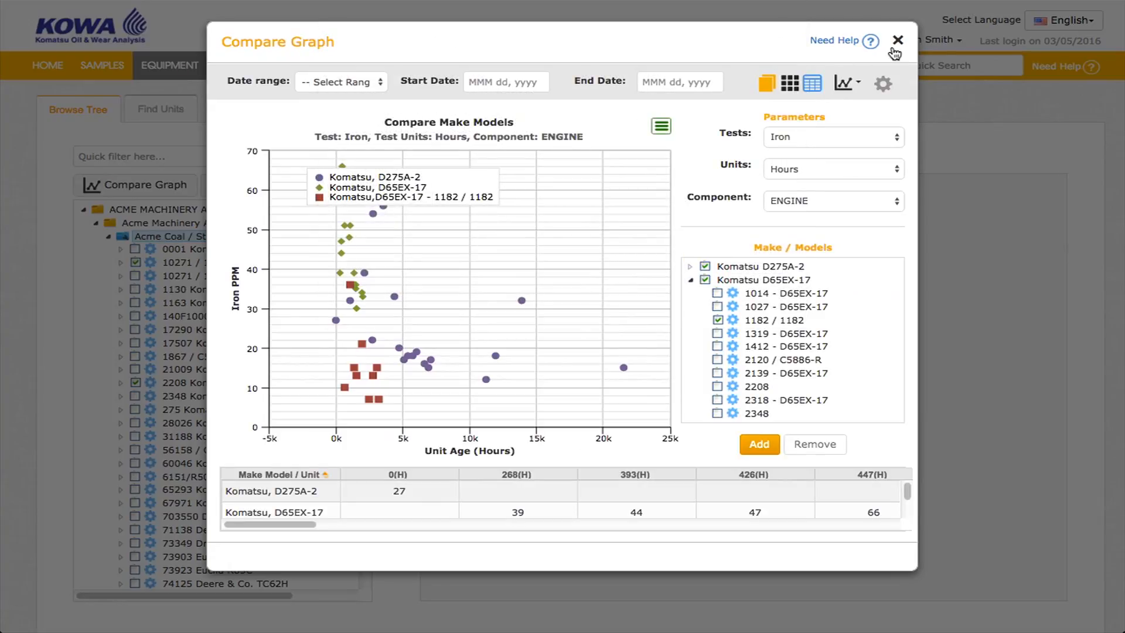
Close the Compare Graph and open the filter preferences.
click(898, 42)
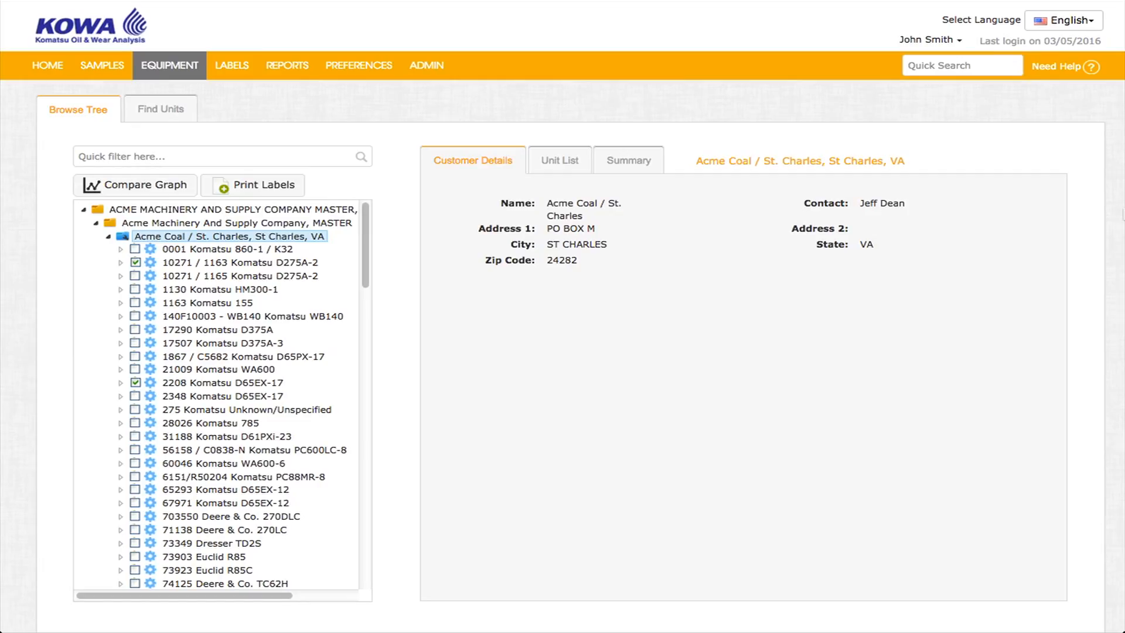
click(358, 65)
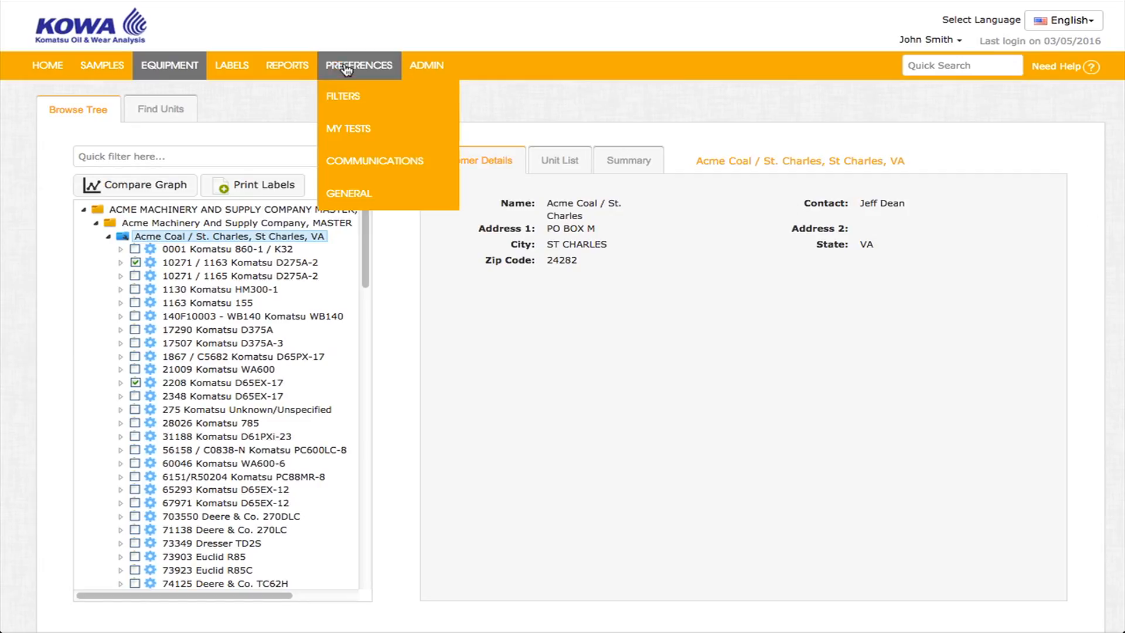
click(349, 100)
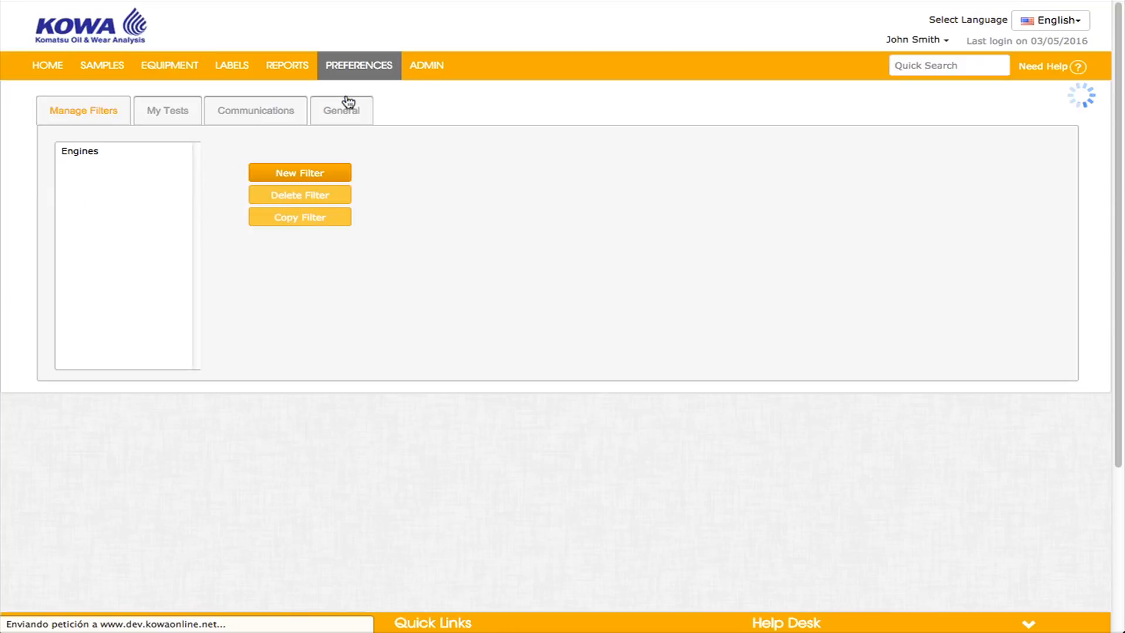
Create a new filter named Engines Abnormal Or Worse.
click(311, 172)
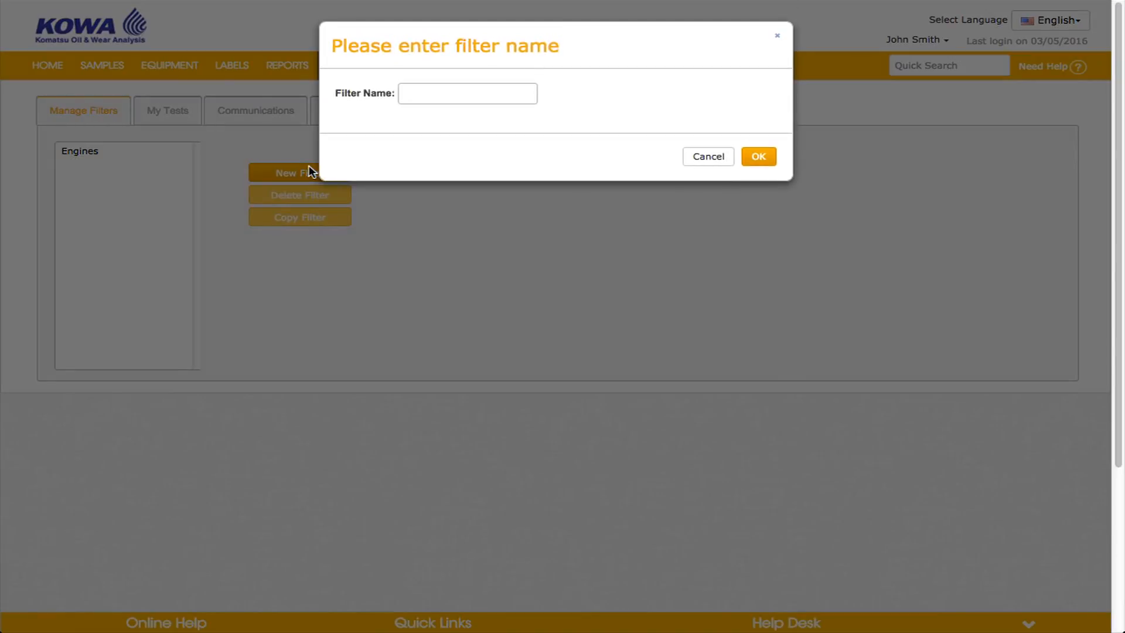
click(445, 92)
text(Eng)
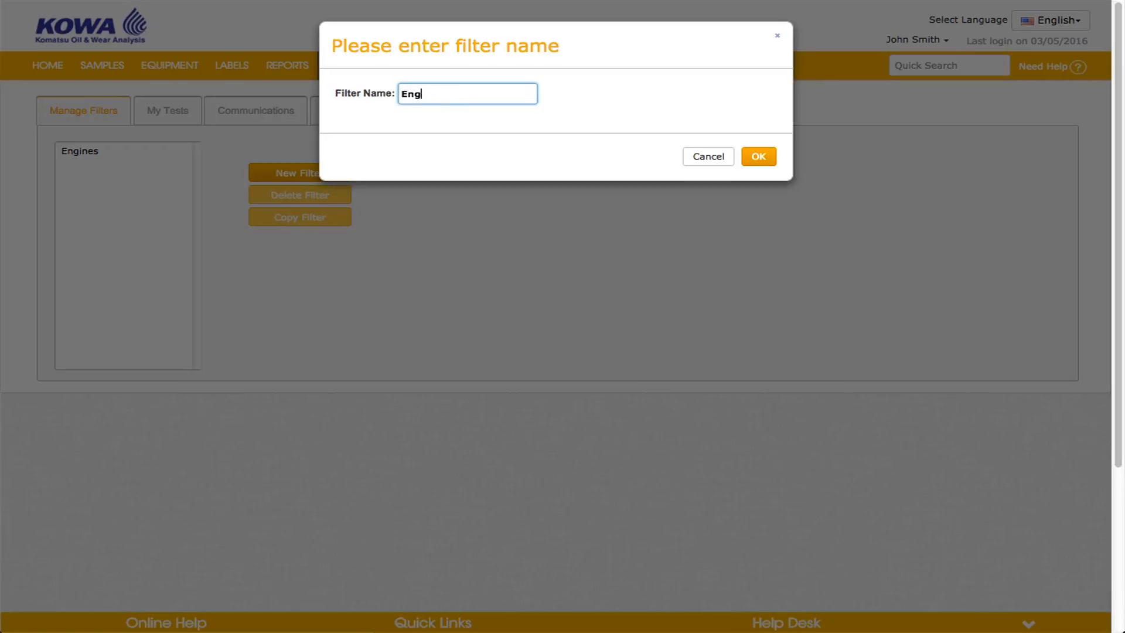
text(ines Abnormal Or Worse)
click(761, 159)
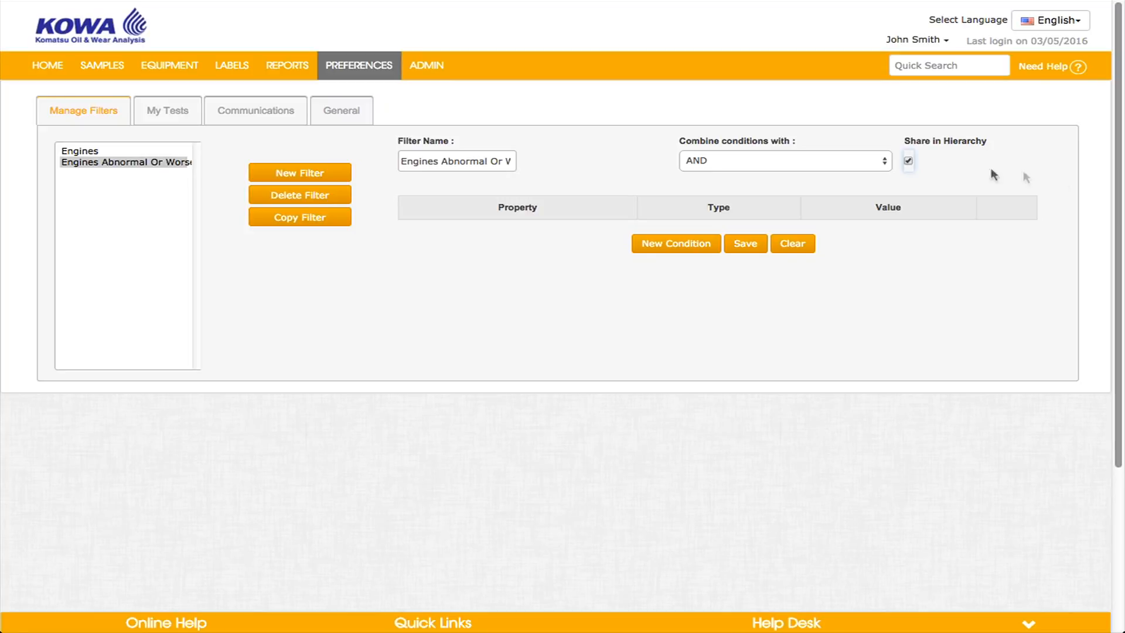
Add three filter conditions and set the first to Component equals Engine.
click(696, 245)
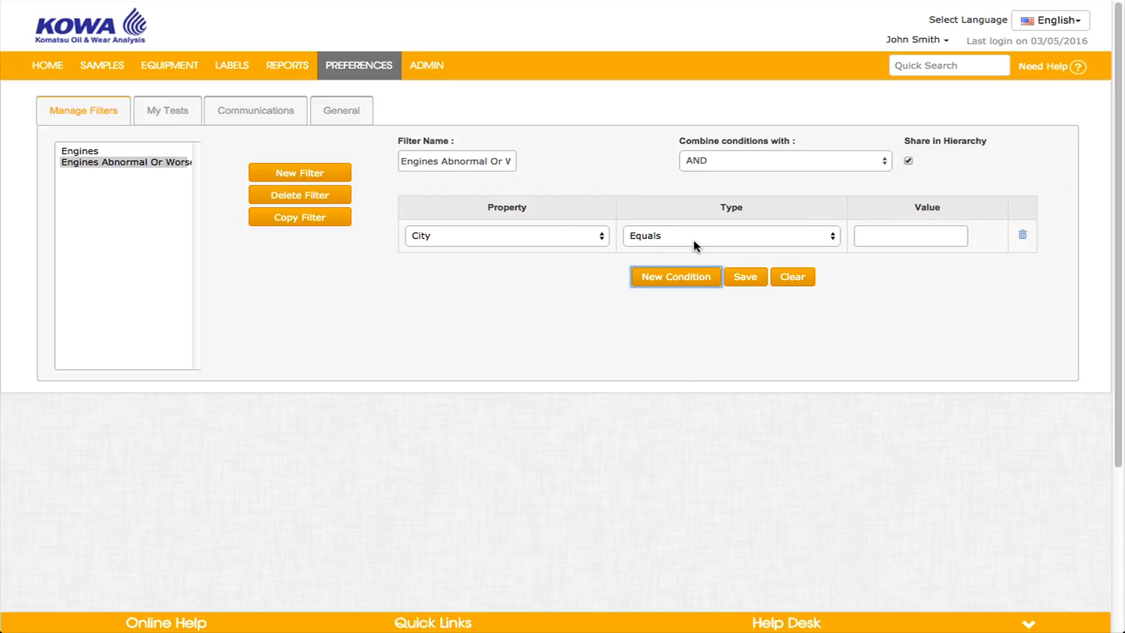
click(686, 276)
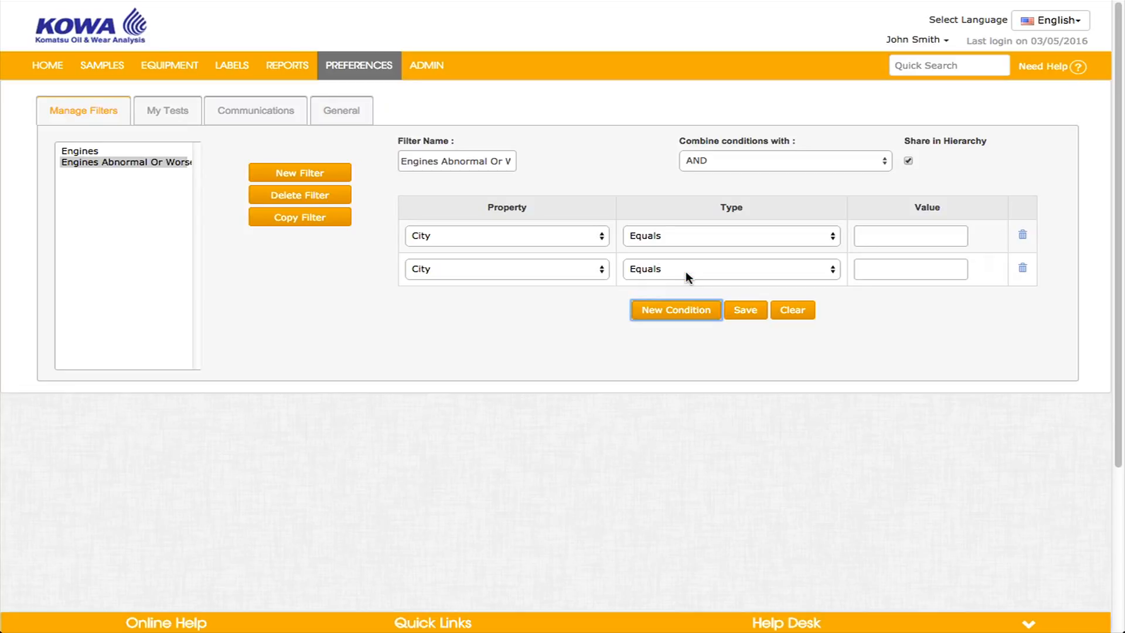
click(674, 313)
click(600, 238)
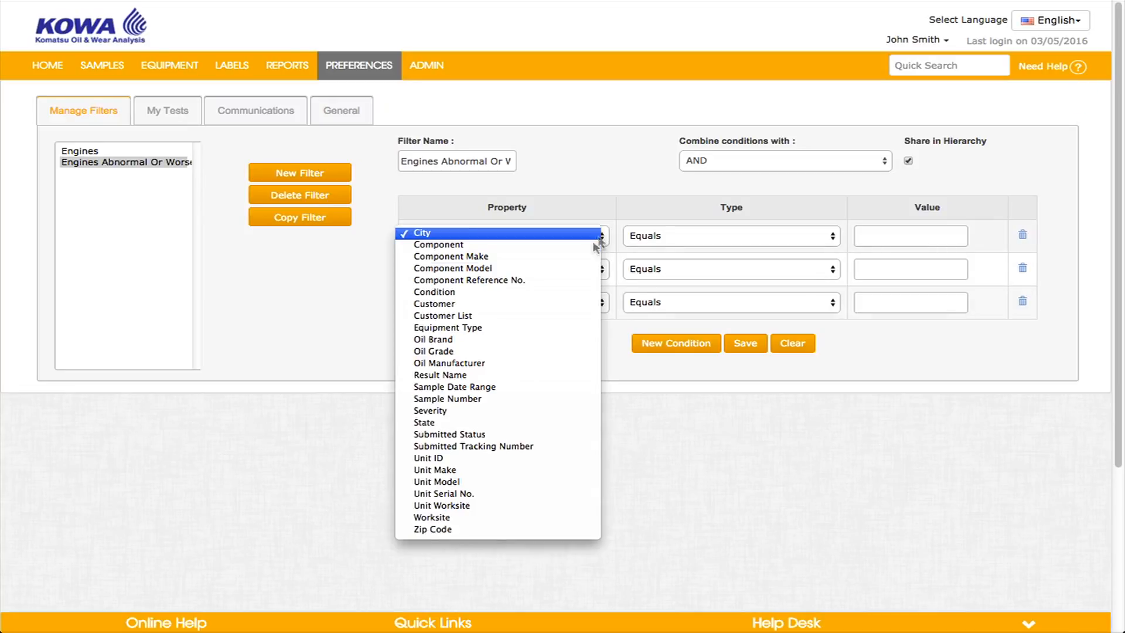
click(554, 246)
click(922, 237)
text(Engine)
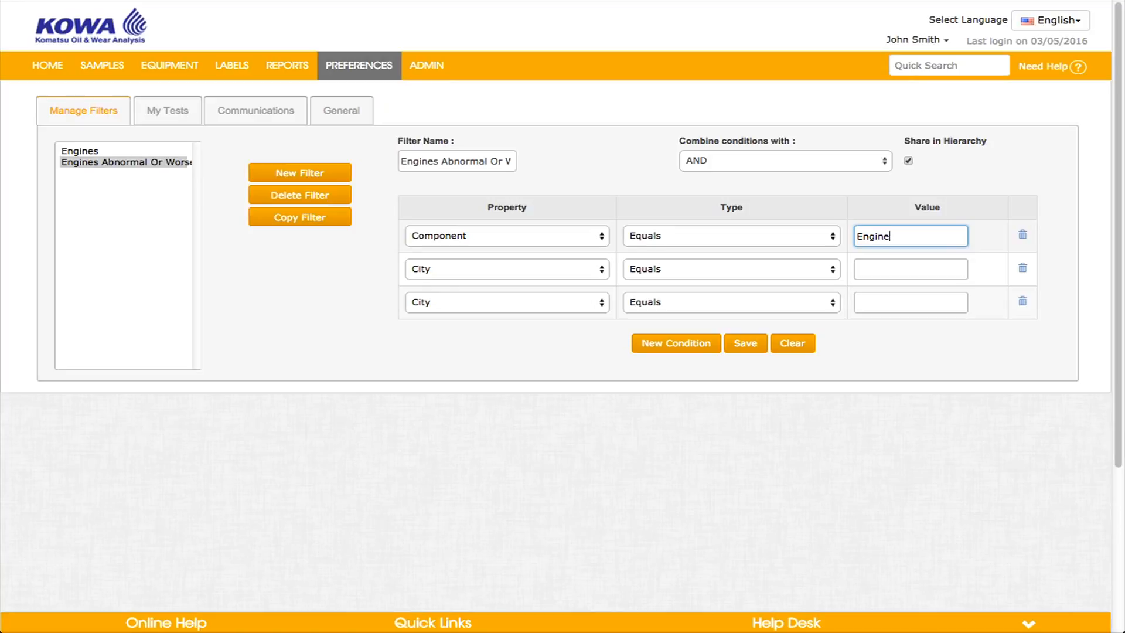
Set the second condition to Severity with levels B, C and D checked.
click(599, 269)
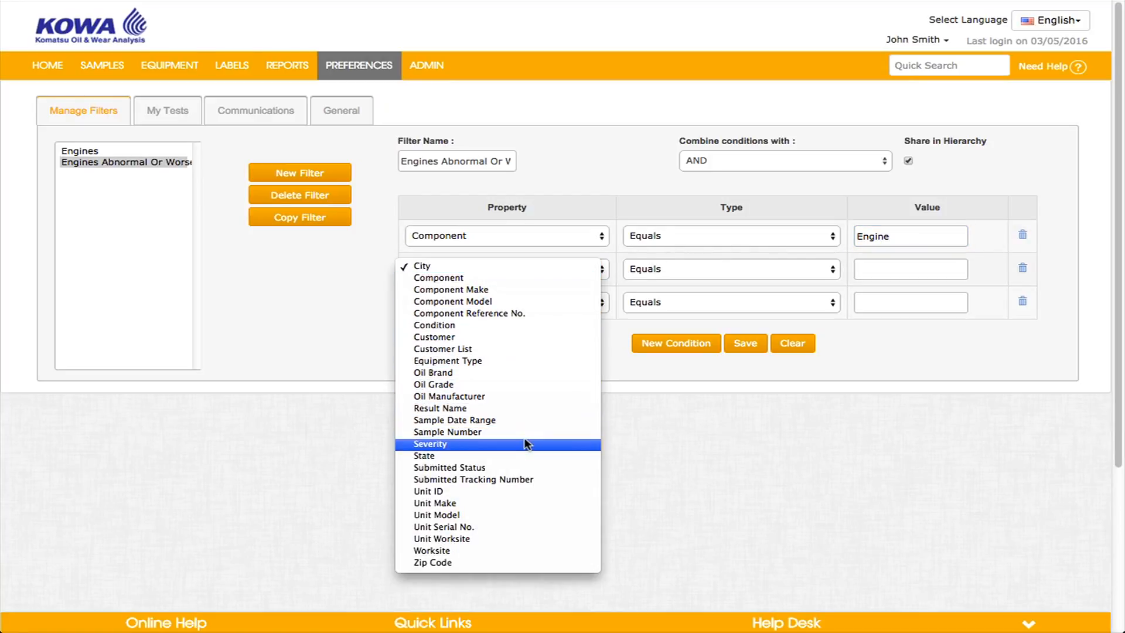
click(592, 444)
click(859, 290)
click(858, 311)
click(859, 332)
Set the third condition to Customer List with Acme Coal St. Charles, Worksites 1 and 2, and Acme Construction, and save the filter.
click(599, 368)
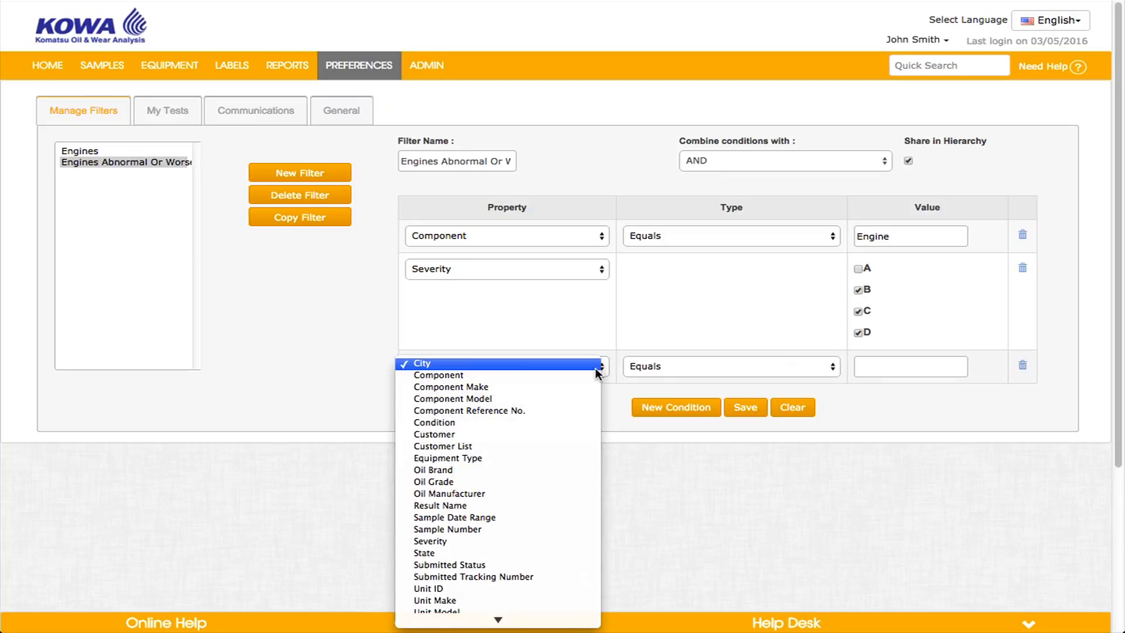
click(554, 446)
click(870, 366)
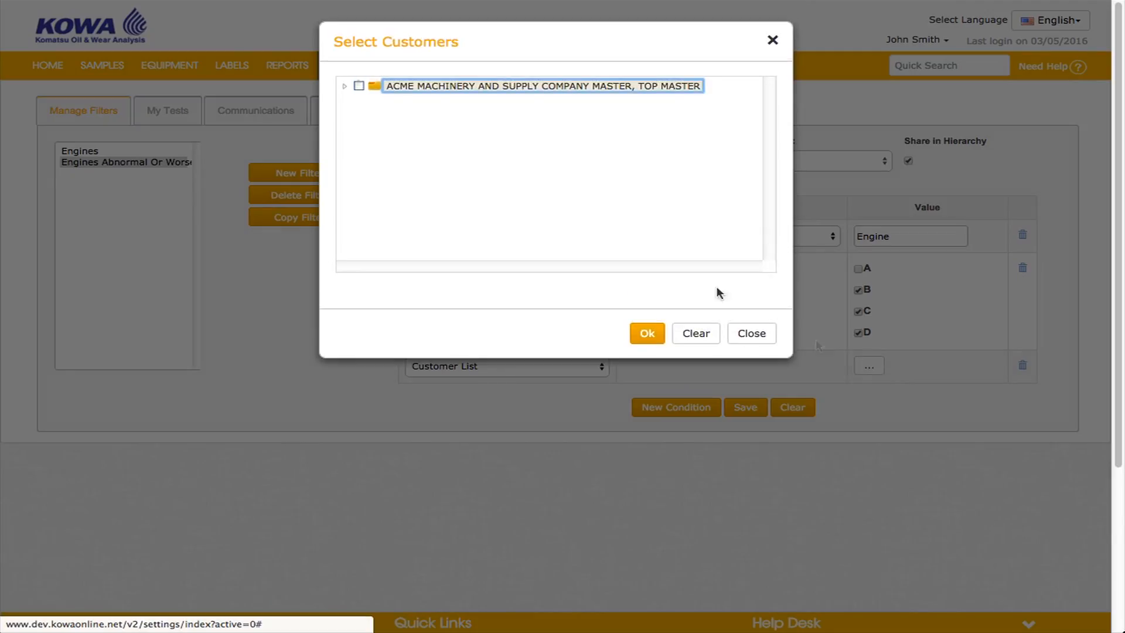
click(347, 87)
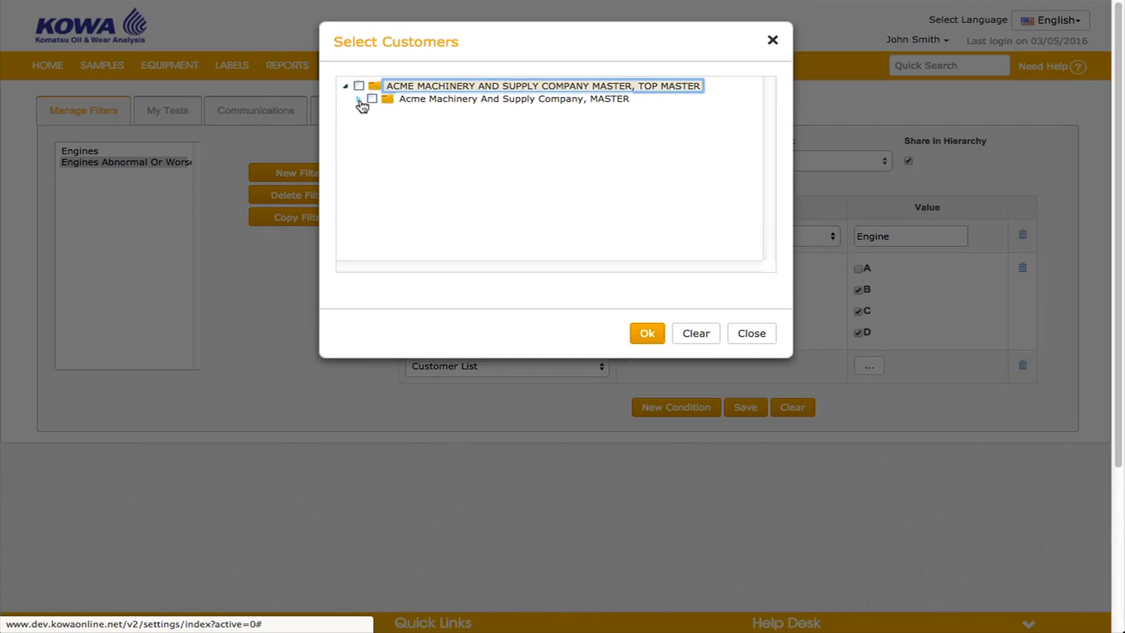
click(359, 100)
click(385, 112)
click(385, 125)
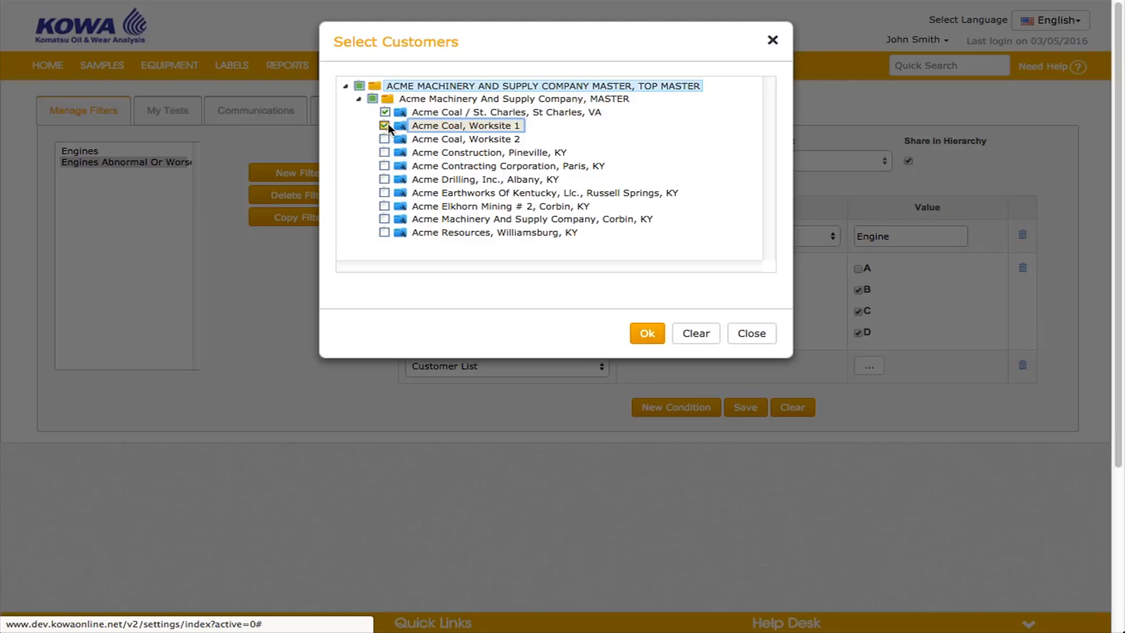
click(386, 138)
click(385, 152)
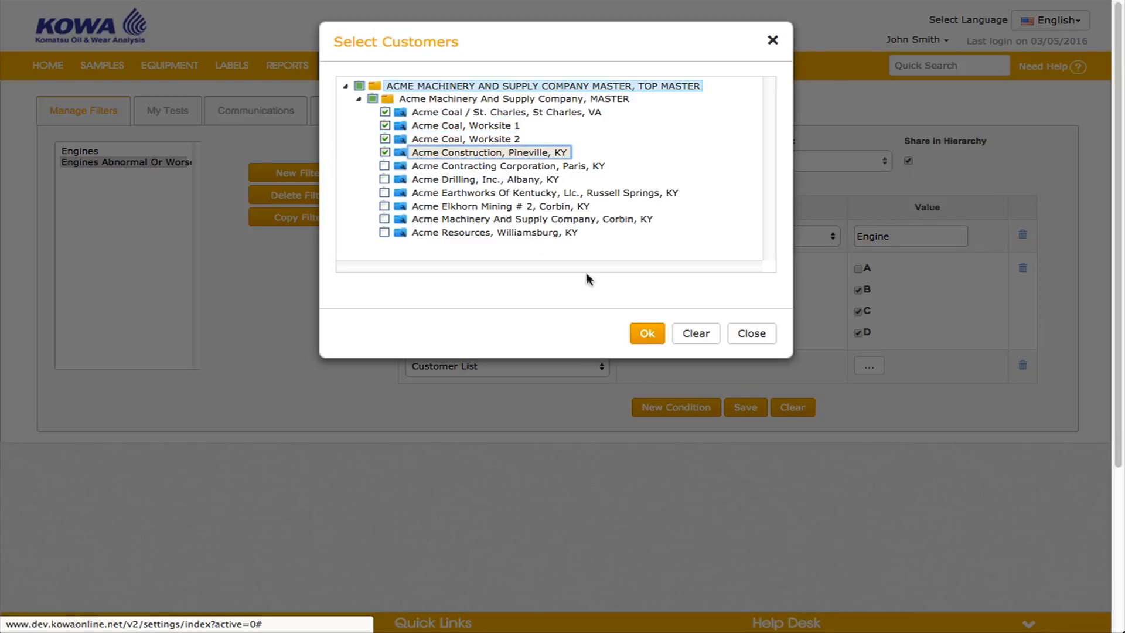
click(647, 332)
click(744, 406)
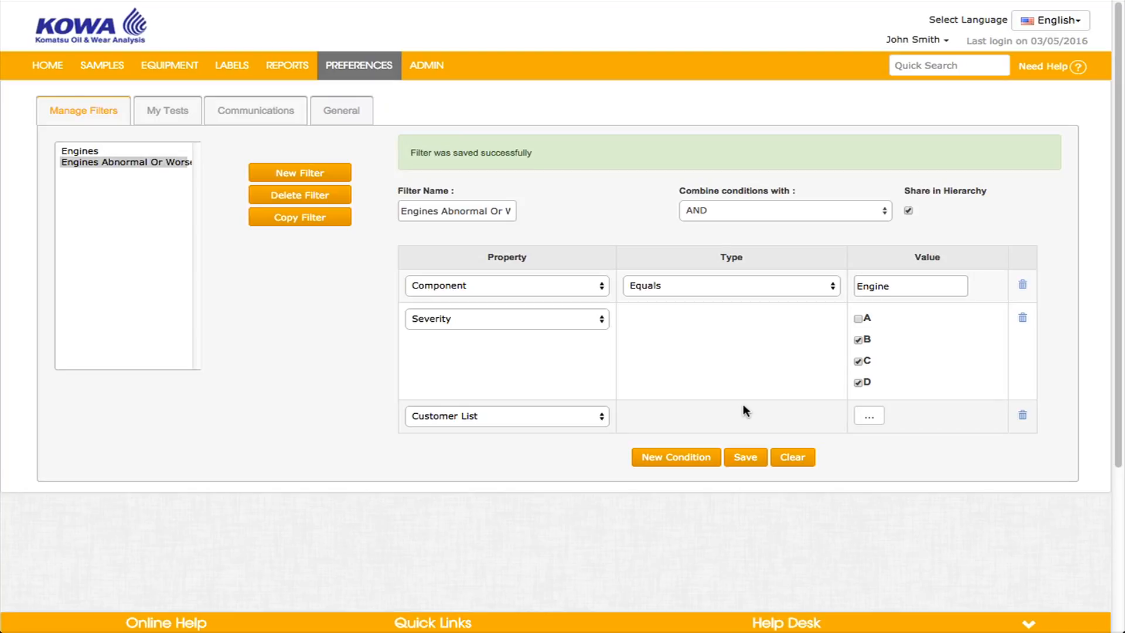
Open the management reports and browse the available management and diagnostic reports.
click(276, 75)
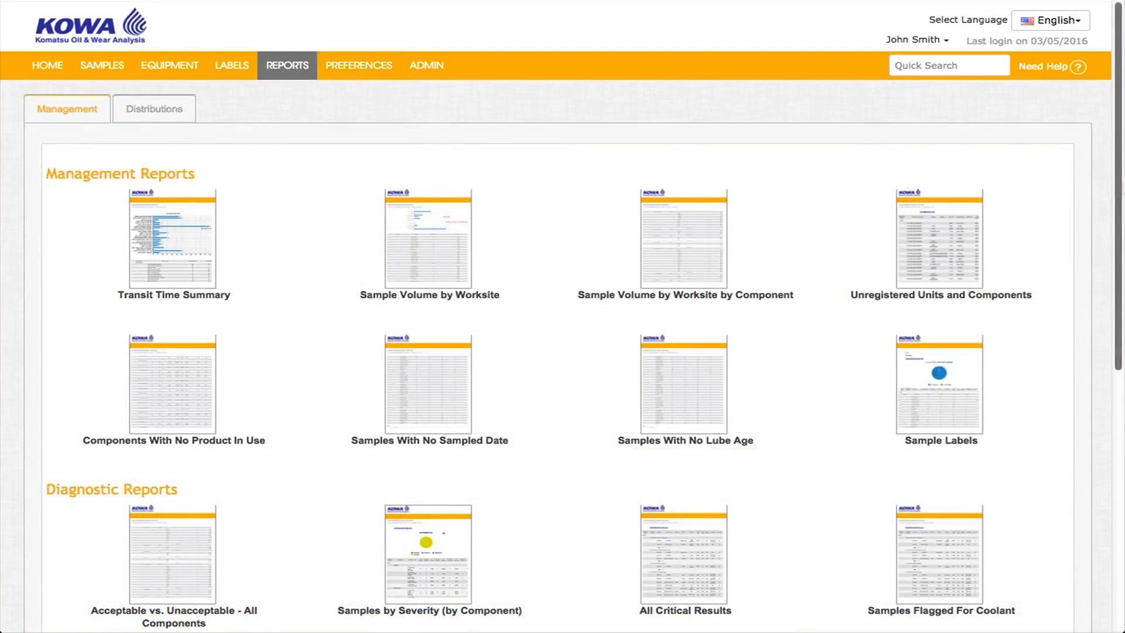
scroll(562, 316, down, 3)
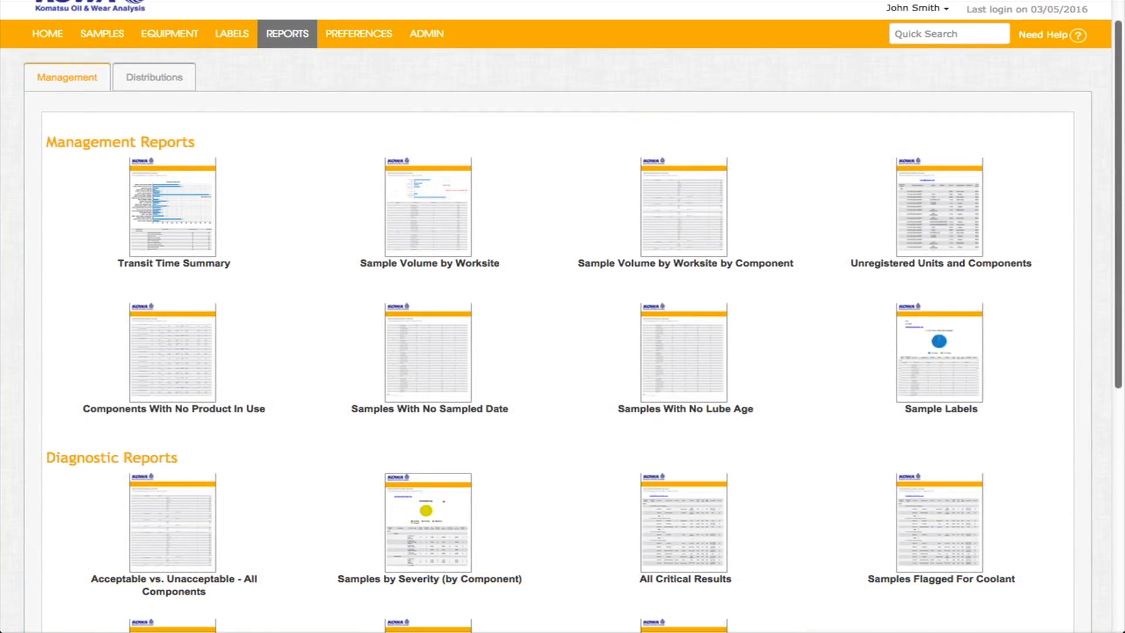
scroll(562, 317, down, 1)
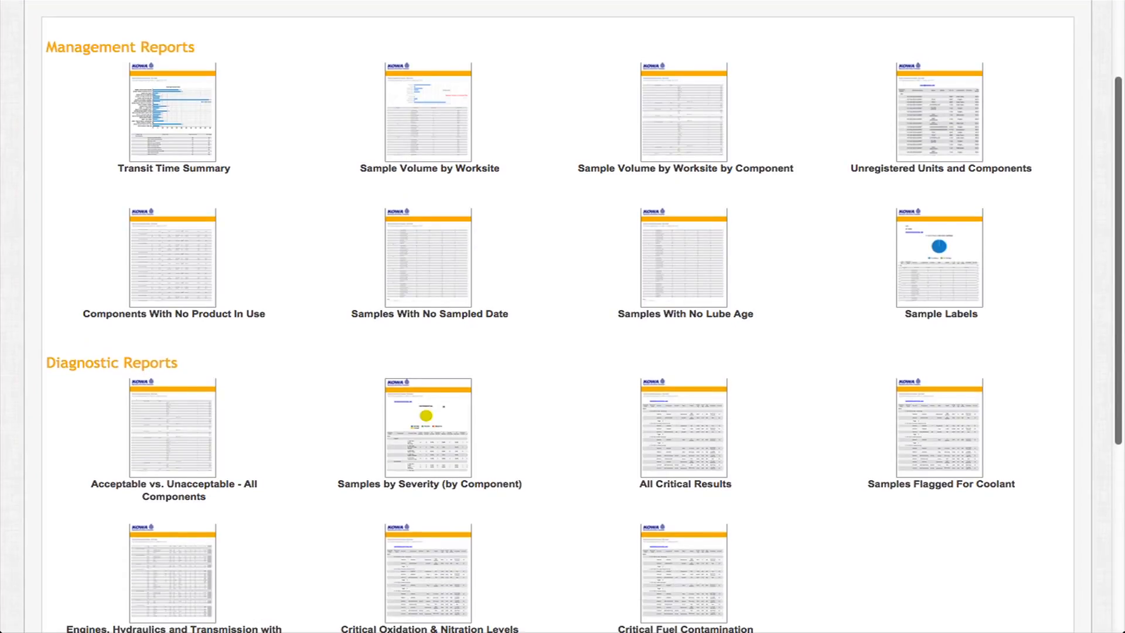
scroll(562, 317, down, 1)
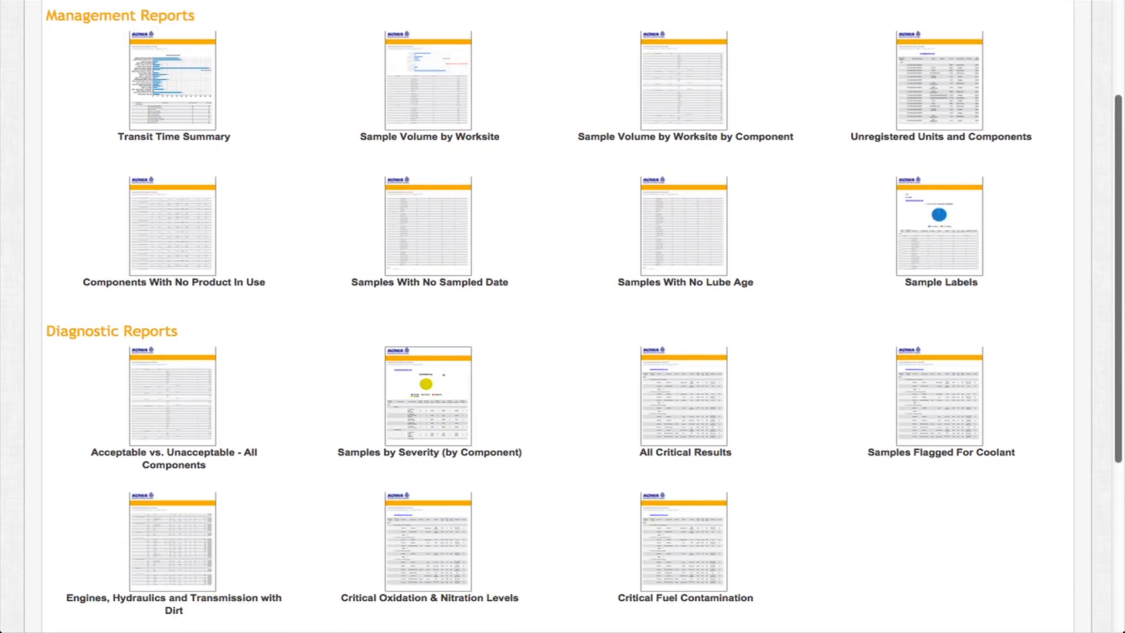
scroll(562, 317, up, 3)
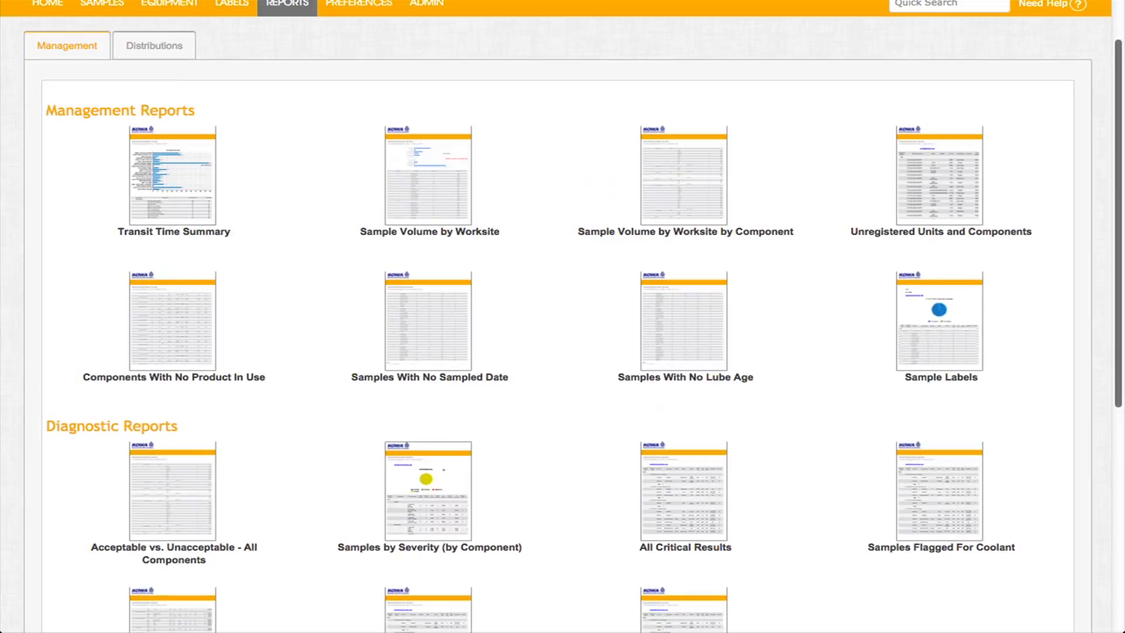
scroll(563, 316, up, 2)
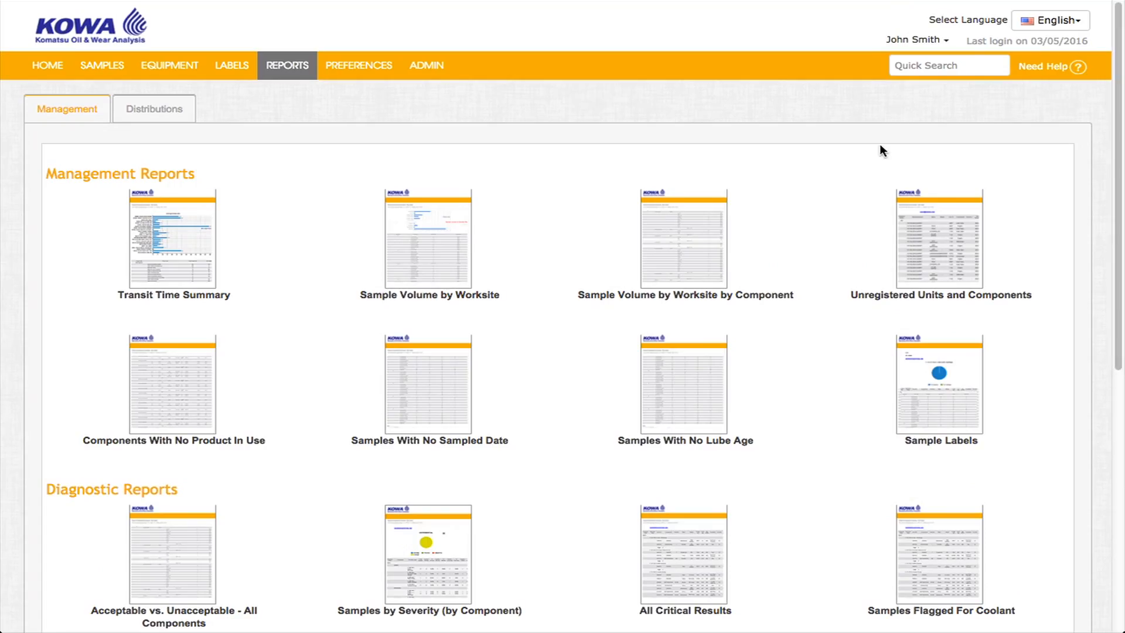
Open the report distributions and choose the Transit Time Summary report with the Engines Abnormal Or Worse filter.
click(182, 113)
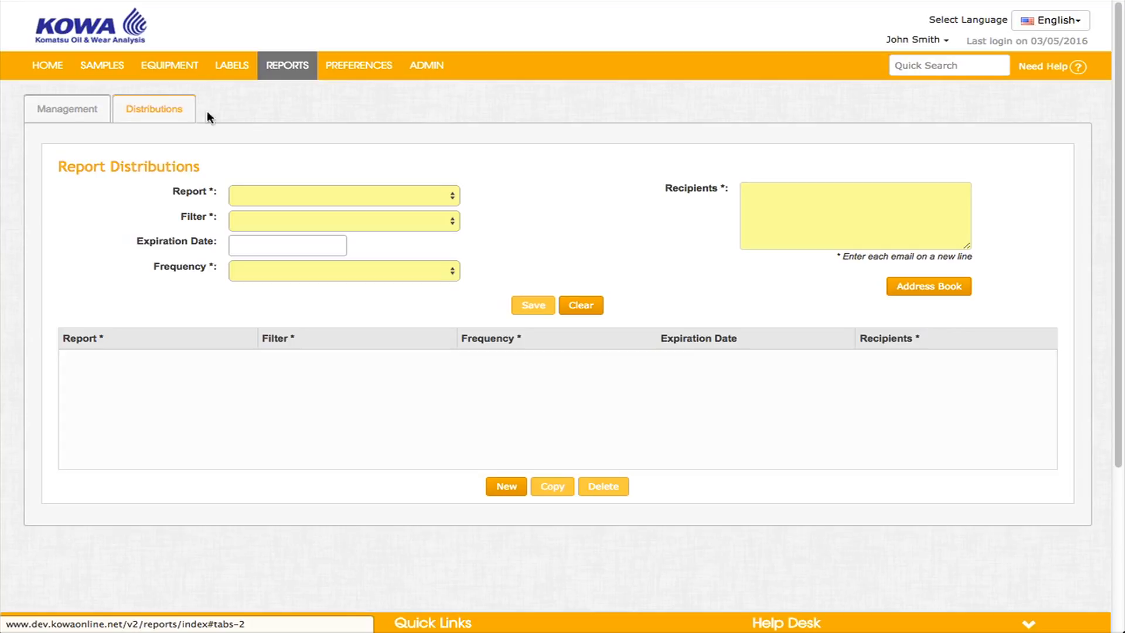
click(454, 200)
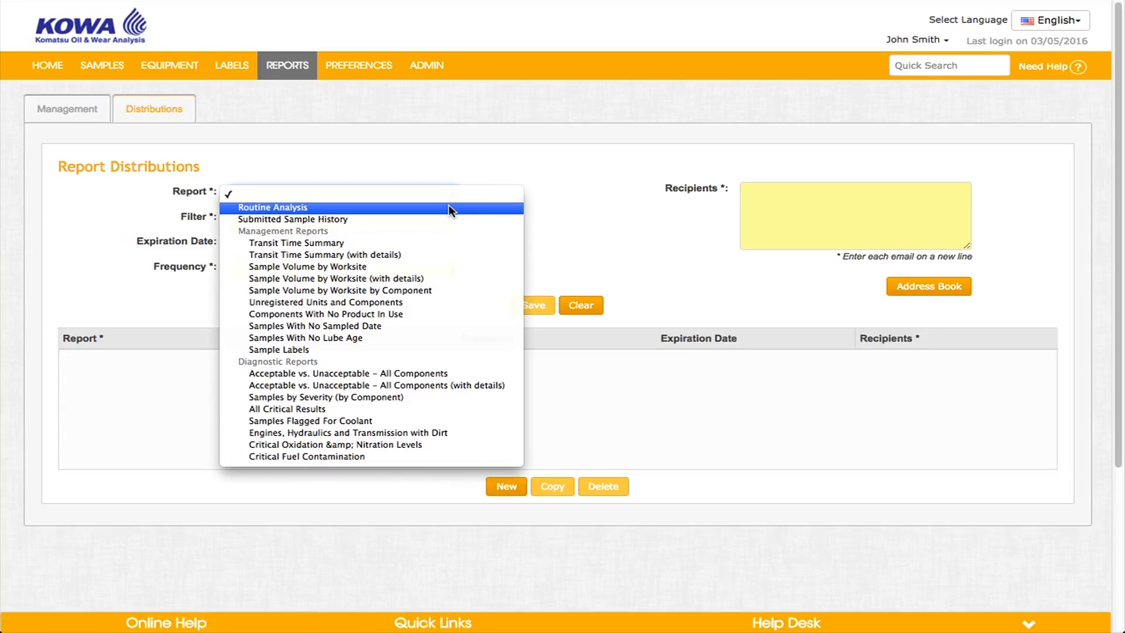
click(430, 244)
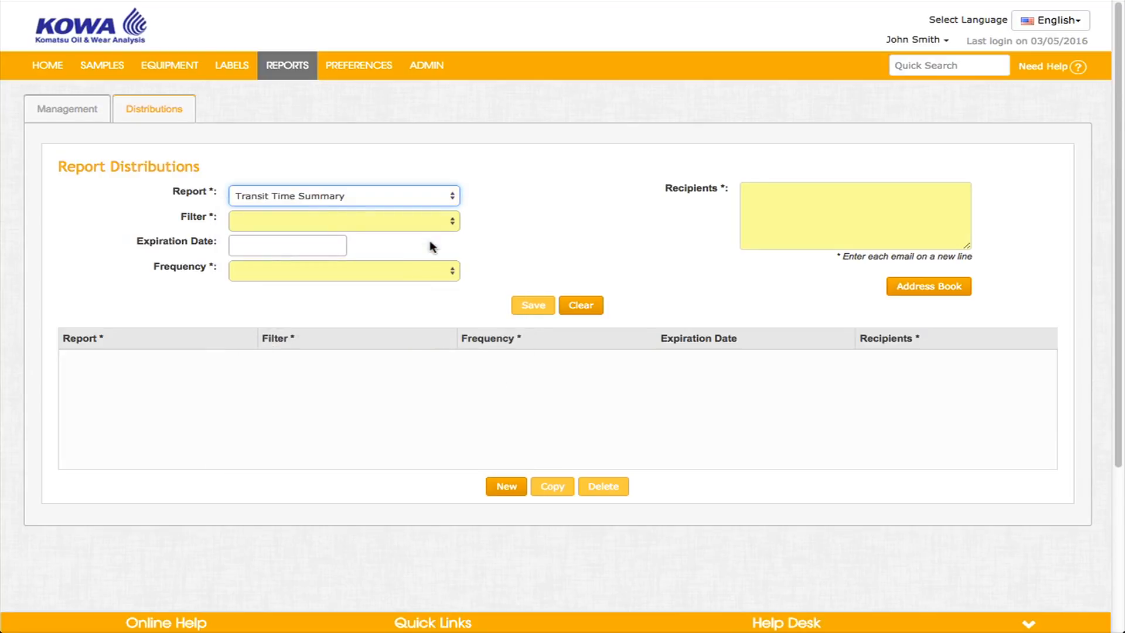
click(455, 225)
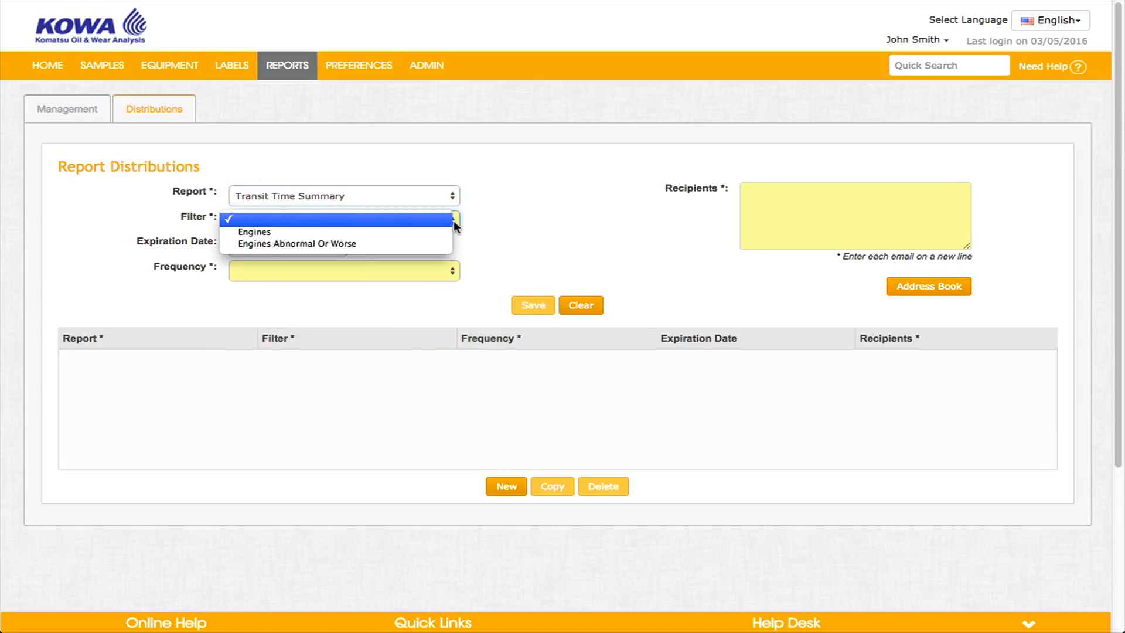
click(431, 245)
Leave the expiration date empty and set the distribution frequency to Monday of Every Week.
click(297, 245)
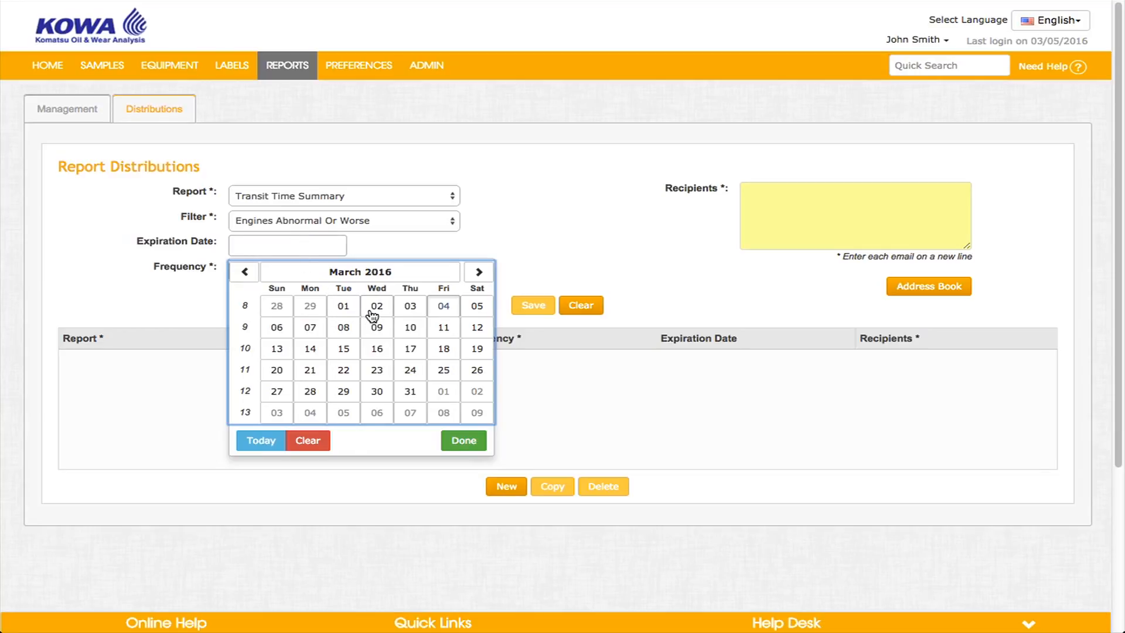
click(551, 197)
click(399, 270)
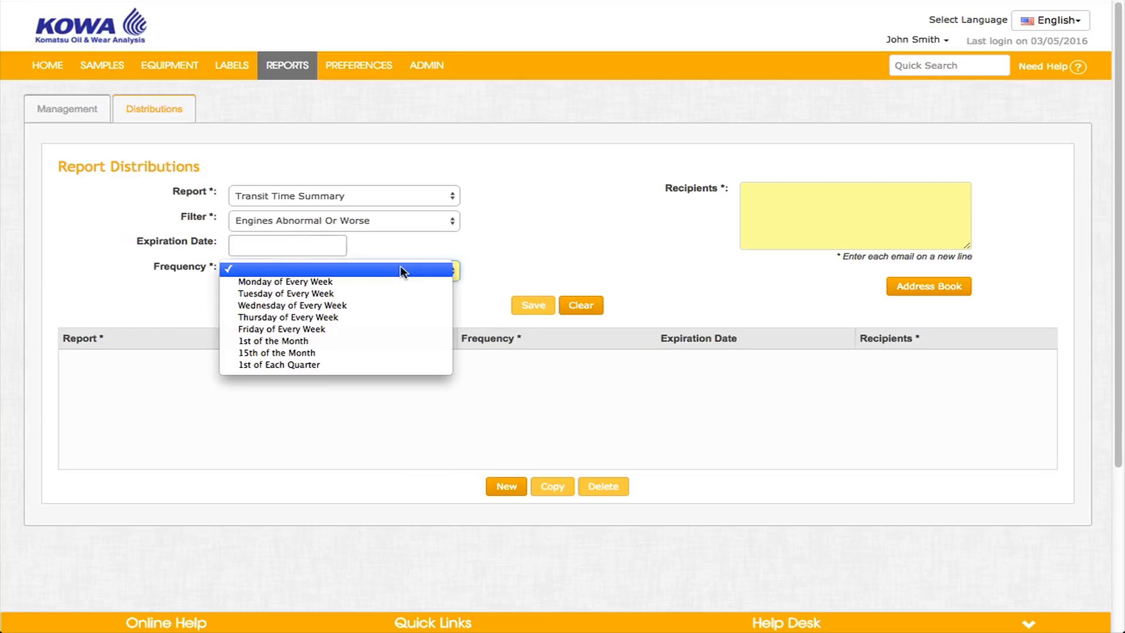
click(397, 282)
Open the address book and save a new entry with the recipient's e-mail address.
click(956, 289)
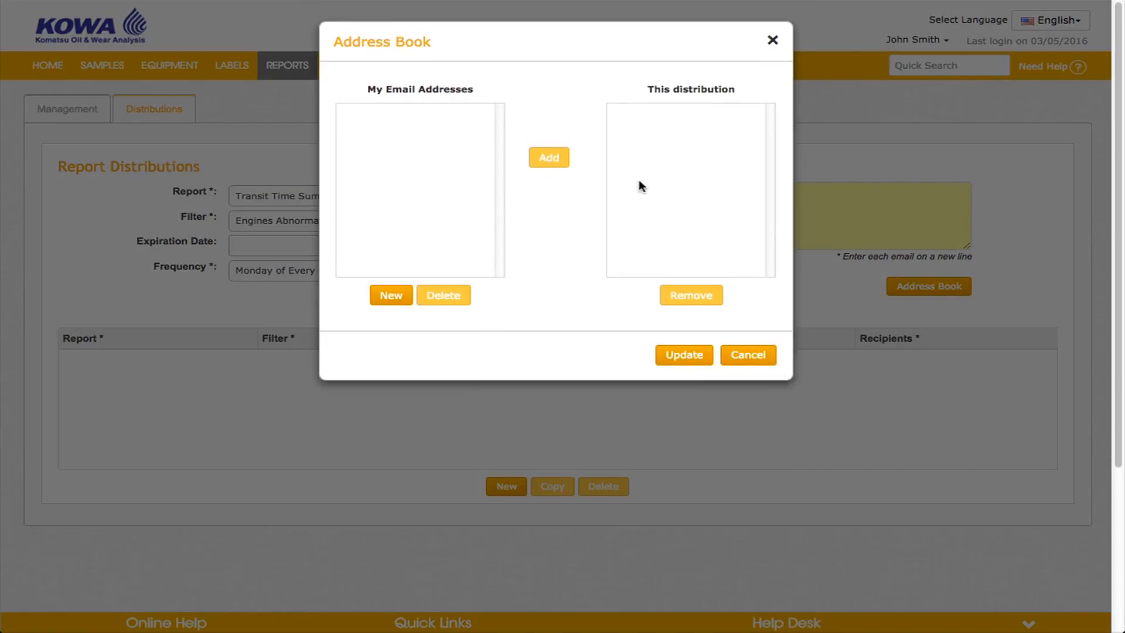
click(395, 287)
click(466, 93)
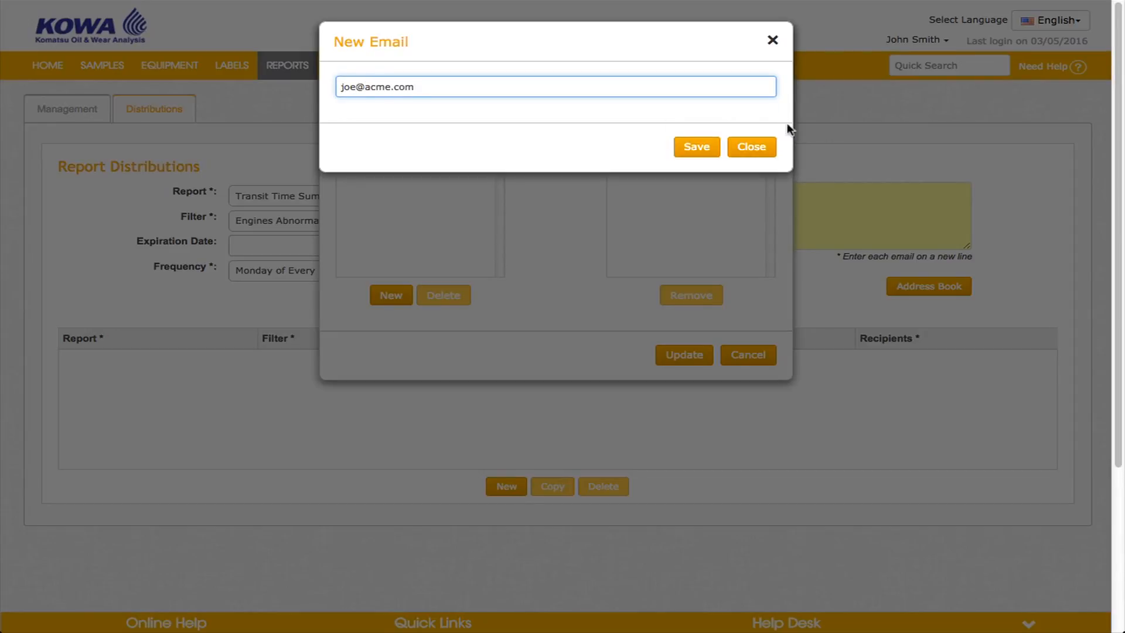
click(695, 146)
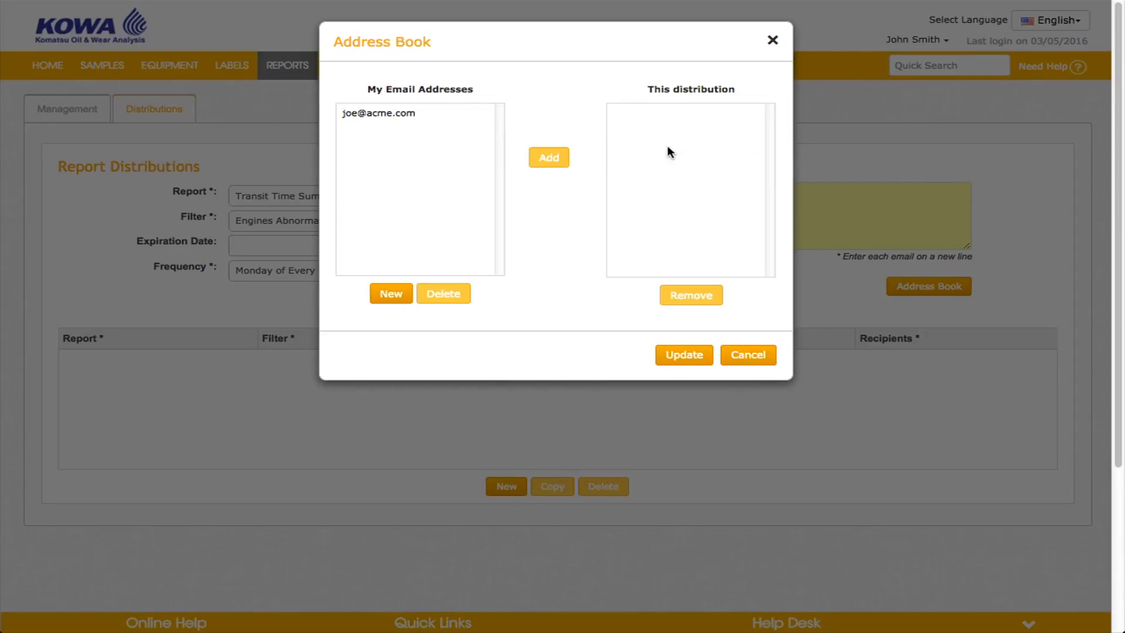
Add the new address to this distribution's recipients, save the distribution, and select it in the list.
click(417, 114)
click(536, 158)
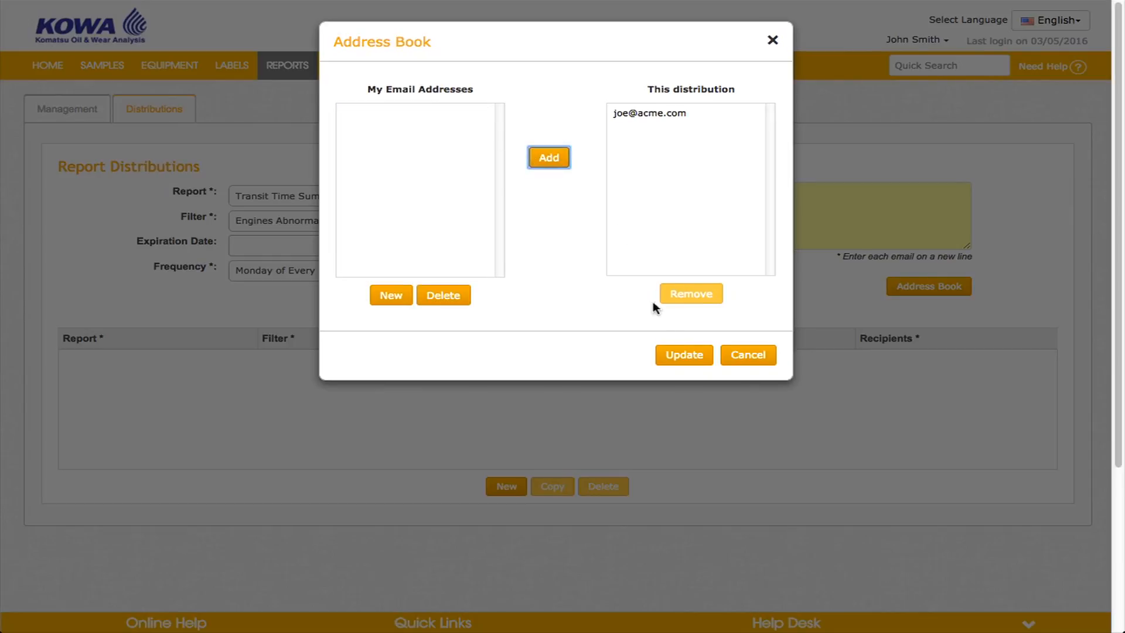
click(675, 355)
click(531, 306)
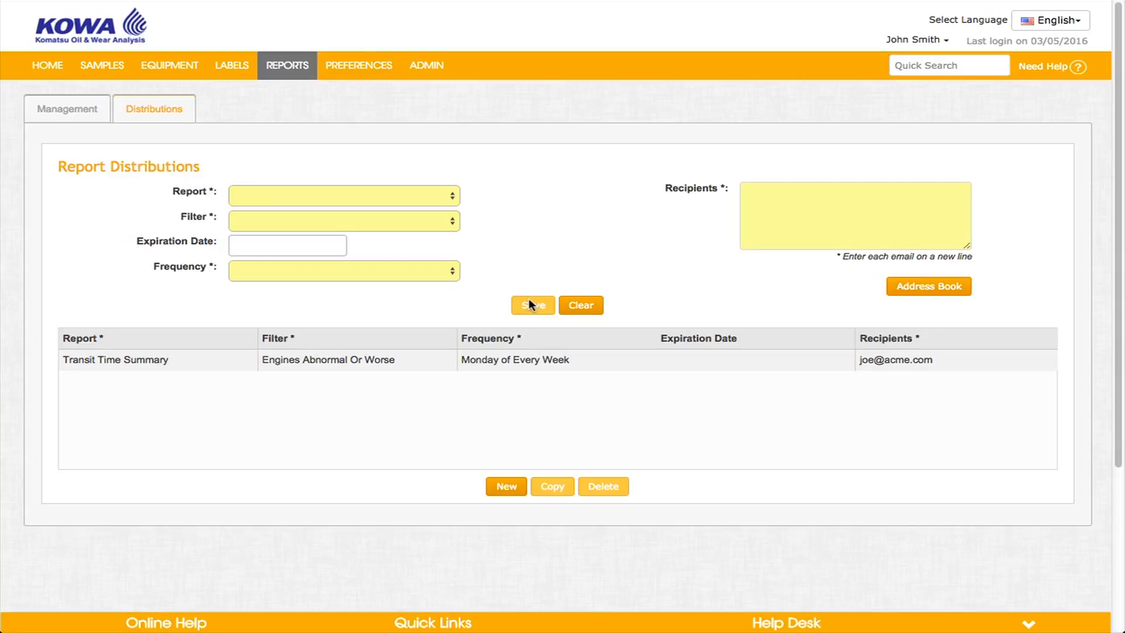
click(524, 364)
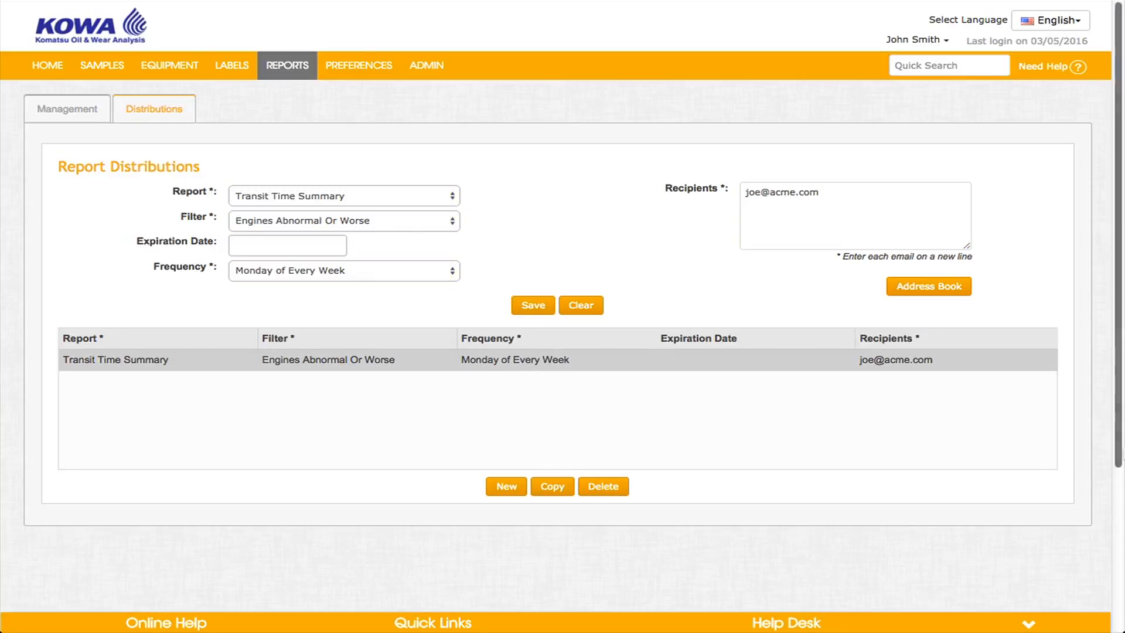